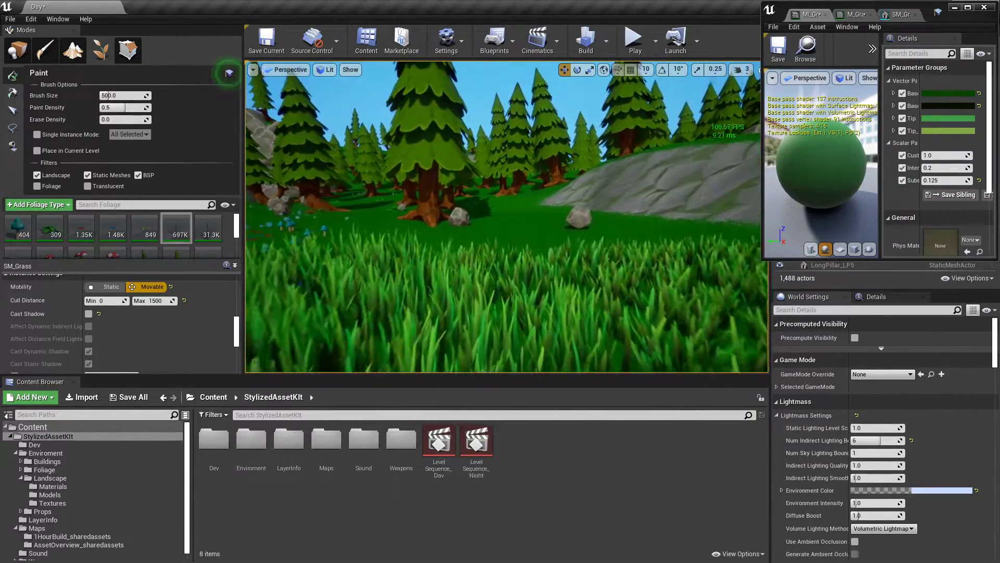
# Set the CustomeDepth scalar parameter of the green grass material instance to 50 and check the grass coverage in the level
pyautogui.press('w')
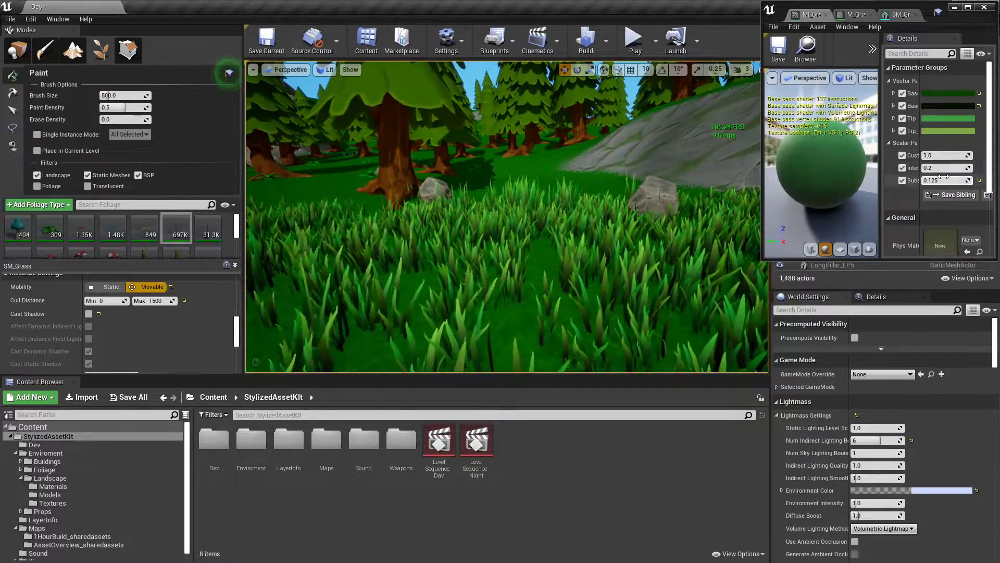
pyautogui.click(947, 155)
pyautogui.write('50')
pyautogui.press('Return')
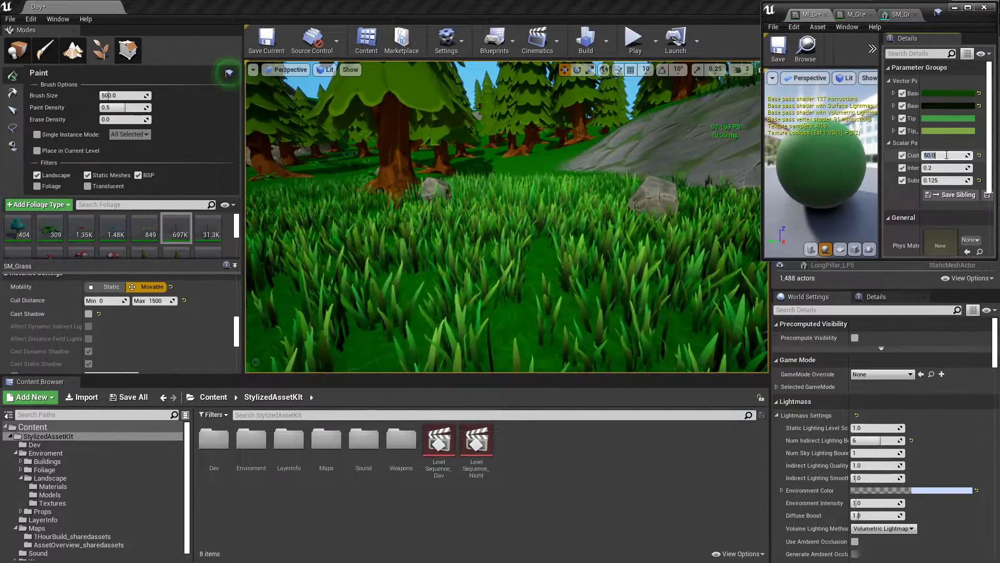
pyautogui.moveTo(330, 319)
pyautogui.mouseDown(button='right')
pyautogui.moveTo(331, 338)
pyautogui.moveTo(312, 317)
pyautogui.mouseUp(button='right')
pyautogui.press('s')
pyautogui.press('s')
pyautogui.press('w')
# Open the instance's parent material M_Grass and enlarge its editor to full screen
pyautogui.scroll(-3, 954, 220)
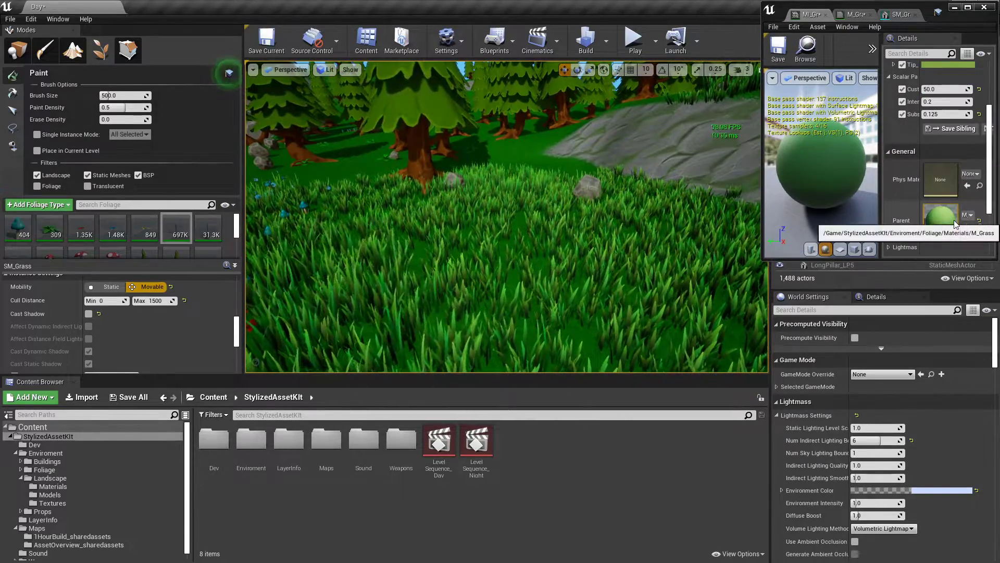
pyautogui.doubleClick(954, 220)
pyautogui.moveTo(887, 4); pyautogui.dragTo(653, 76)
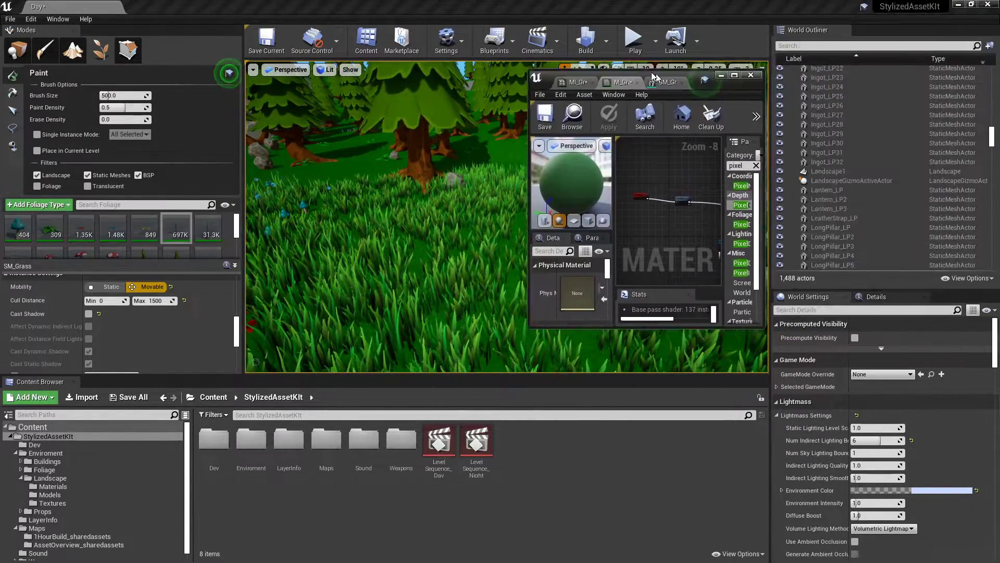
pyautogui.doubleClick(654, 77)
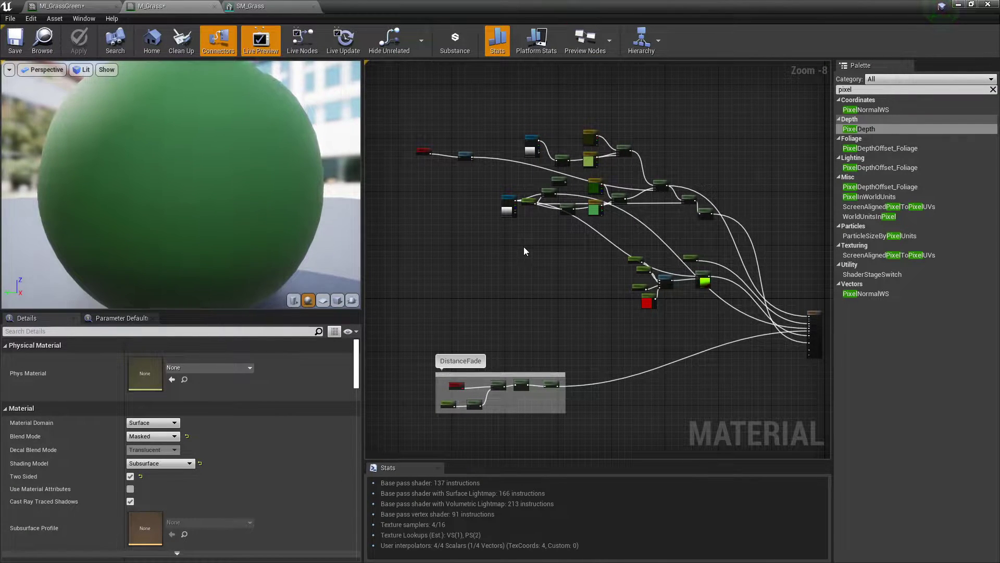
# Examine the DistanceFade node group and follow its output to the M_Grass result node
pyautogui.scroll(5, 599, 314)
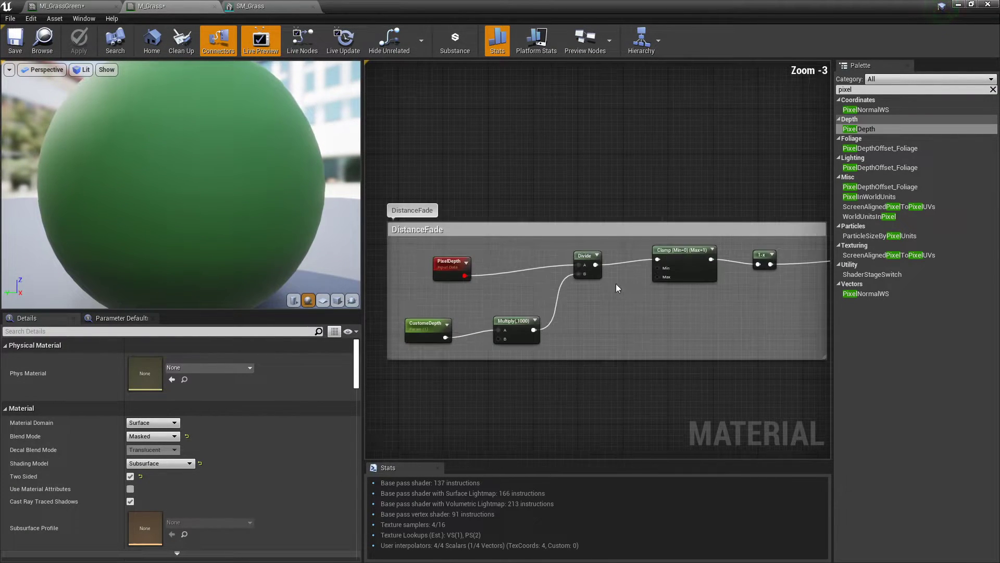
pyautogui.moveTo(629, 177); pyautogui.dragTo(621, 177, button='right')
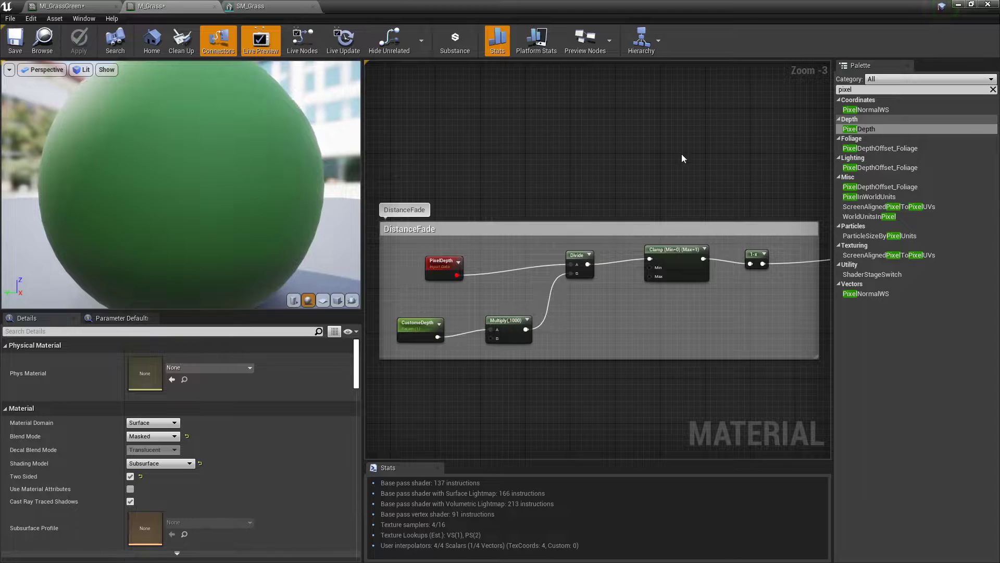
pyautogui.moveTo(693, 169); pyautogui.dragTo(581, 239, button='right')
pyautogui.scroll(-2, 572, 215)
pyautogui.scroll(2, 582, 242)
# Select the M_Grass result node and set the material's Blend Mode to Masked
pyautogui.click(625, 208)
pyautogui.moveTo(640, 365); pyautogui.dragTo(652, 450, button='right')
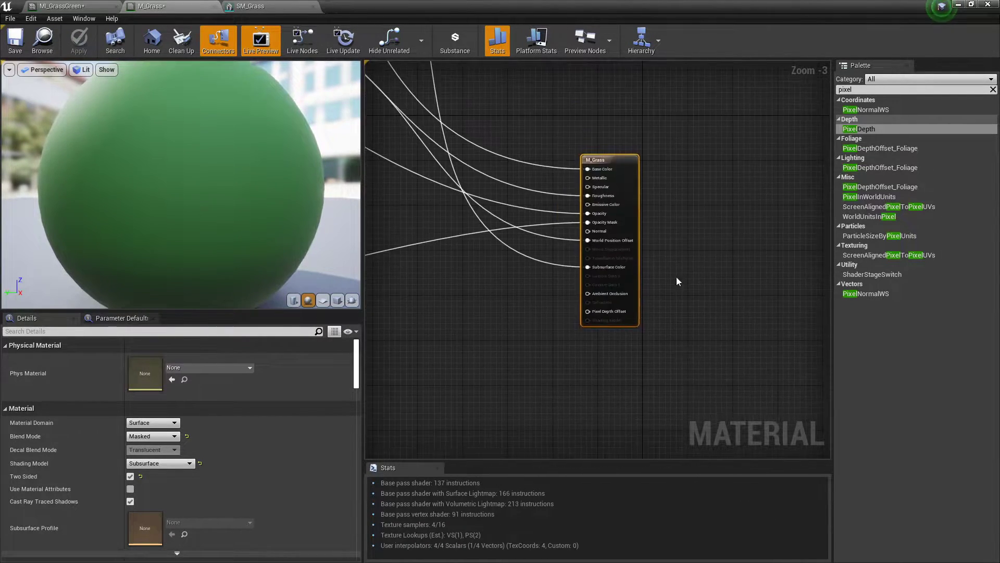
pyautogui.click(152, 438)
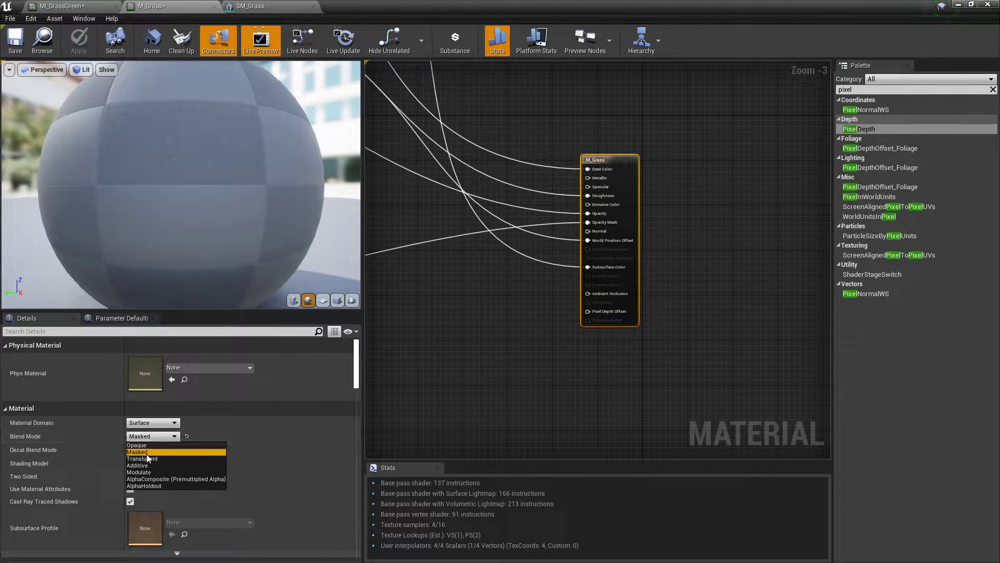
pyautogui.click(146, 452)
# Add a PixelDepth node in the empty graph area below the connection to Opacity Mask
pyautogui.moveTo(447, 340); pyautogui.dragTo(567, 333, button='right')
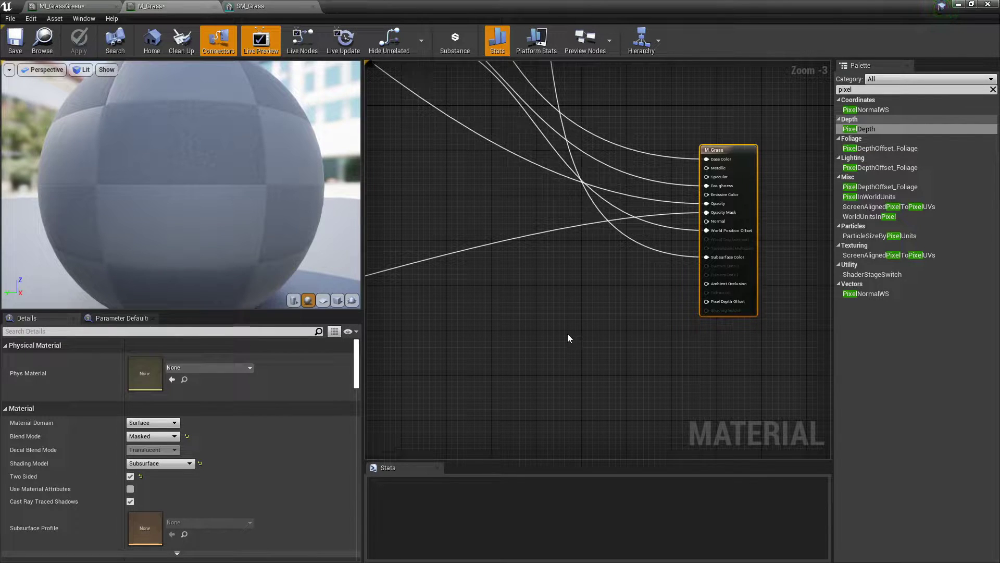
pyautogui.moveTo(567, 333); pyautogui.dragTo(543, 302, button='right')
pyautogui.rightClick(568, 301)
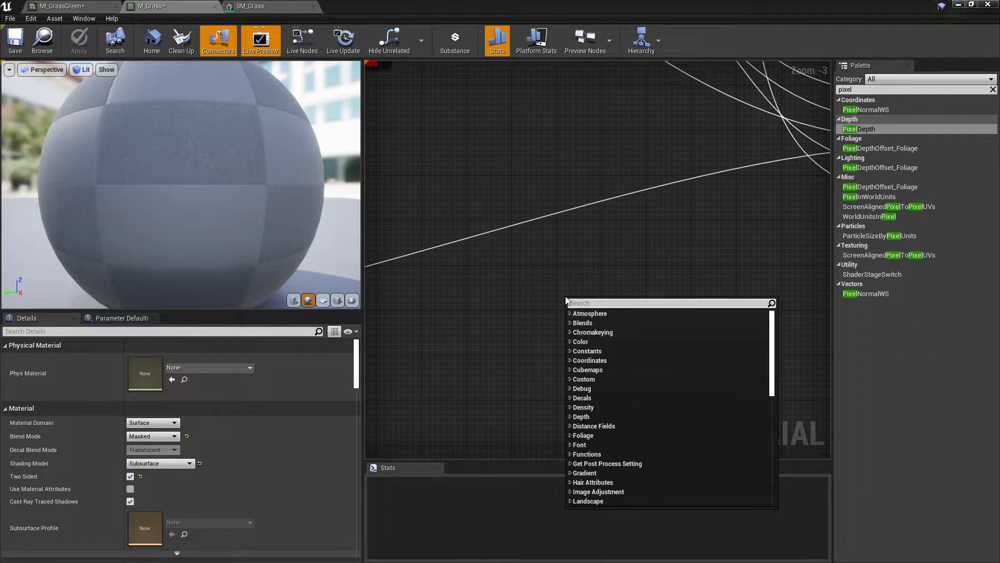
pyautogui.write('pixel')
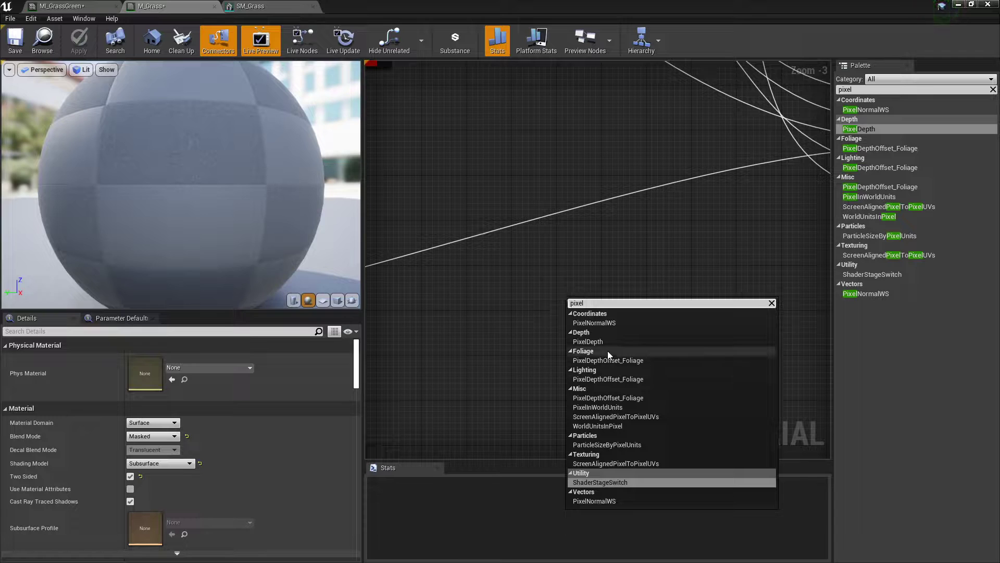
pyautogui.click(609, 341)
# Add a Divide node beside PixelDepth, connect PixelDepth to its A input and align the two nodes
pyautogui.rightClick(641, 305)
pyautogui.write('divide')
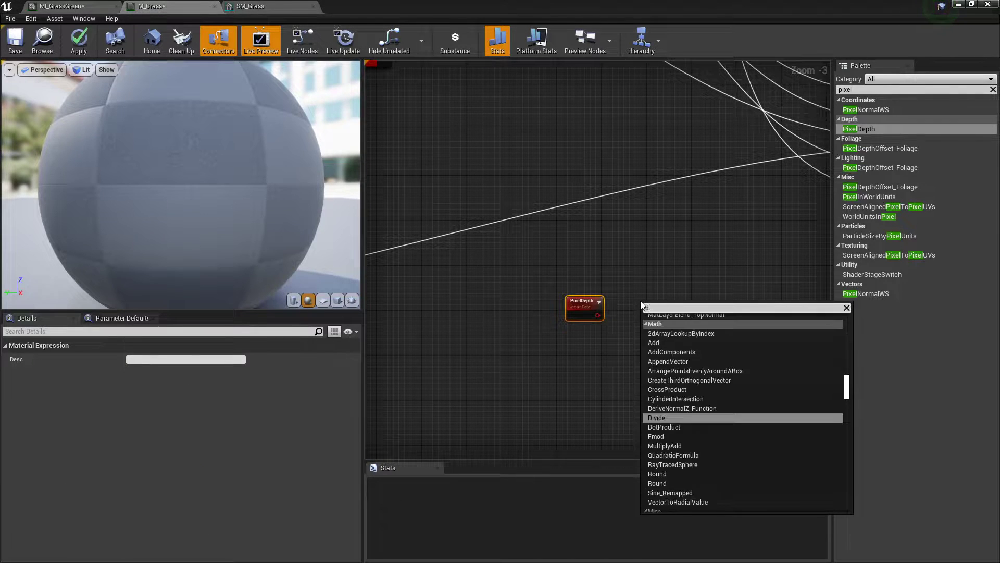
pyautogui.press('Return')
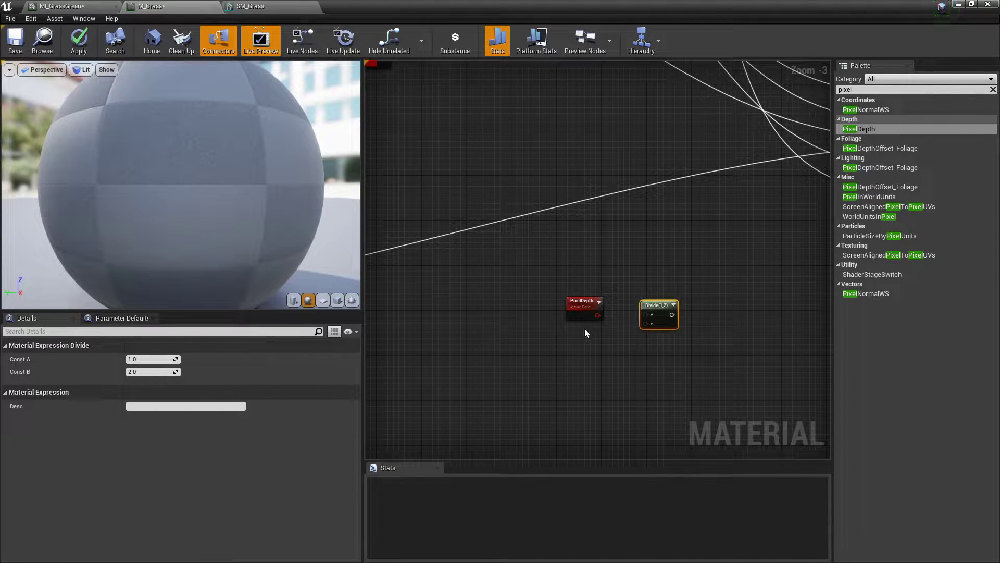
pyautogui.moveTo(597, 315); pyautogui.dragTo(563, 311)
pyautogui.scroll(2, 563, 311)
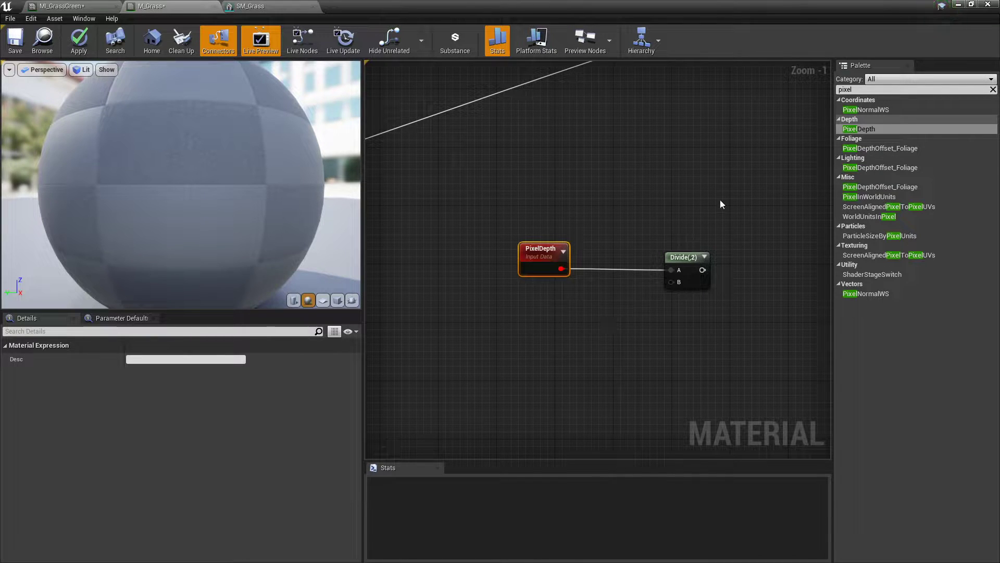
pyautogui.moveTo(440, 157); pyautogui.dragTo(746, 334)
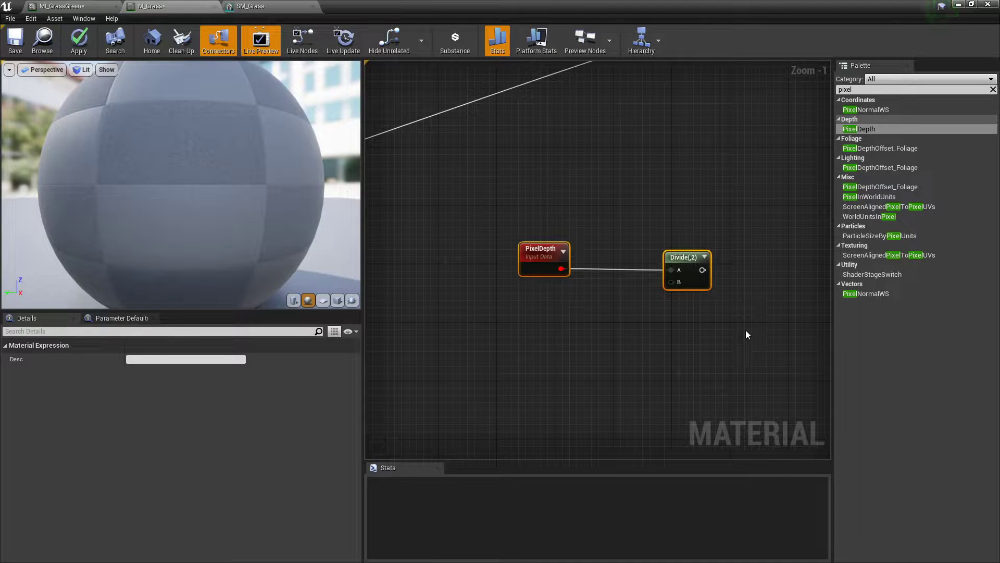
pyautogui.click(640, 356)
pyautogui.moveTo(683, 258); pyautogui.dragTo(692, 250)
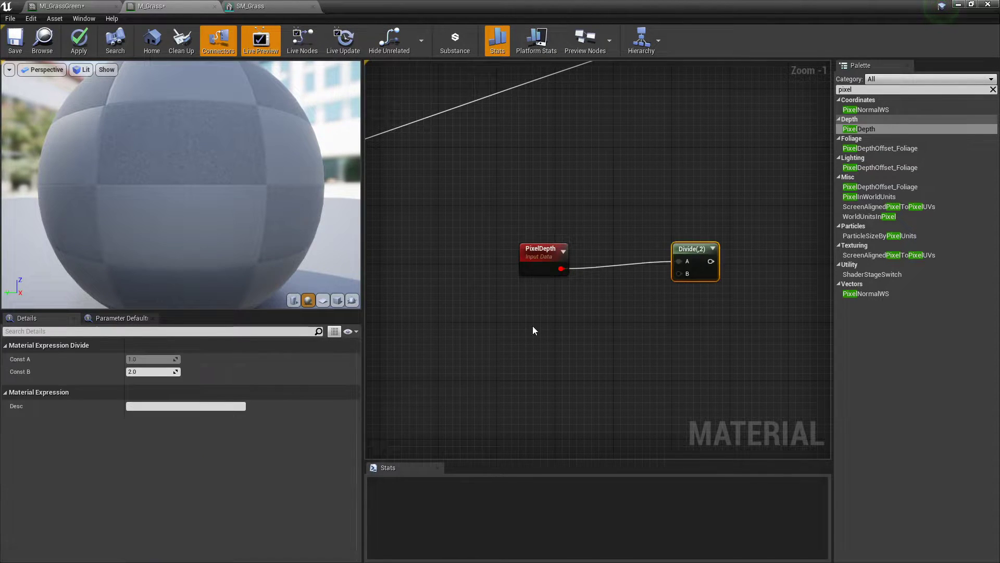
# Add a Multiply node and place it below the gap between PixelDepth and Divide
pyautogui.rightClick(532, 328)
pyautogui.write('mult')
pyautogui.press('Return')
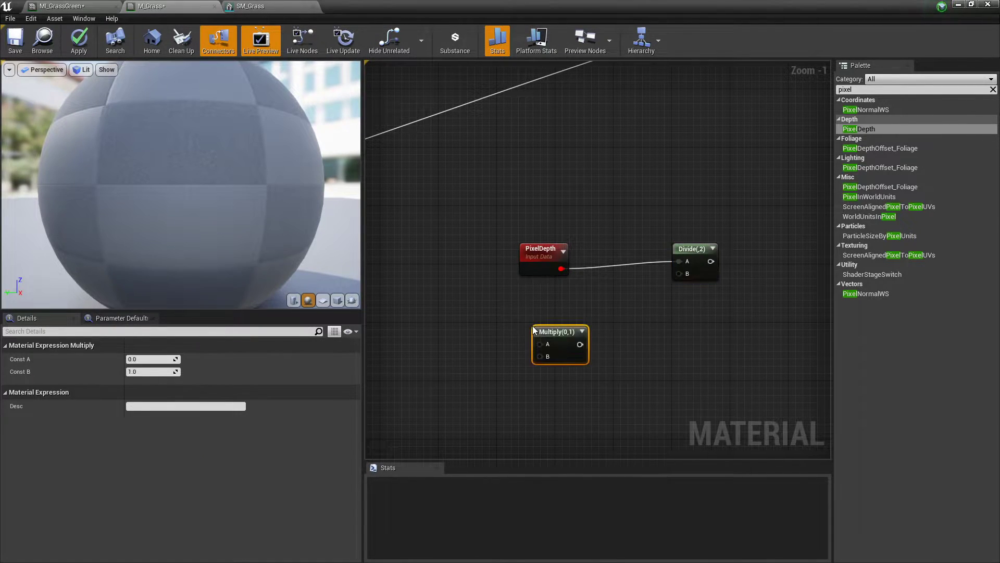
pyautogui.click(527, 341)
pyautogui.moveTo(545, 333); pyautogui.dragTo(619, 330)
pyautogui.click(543, 352)
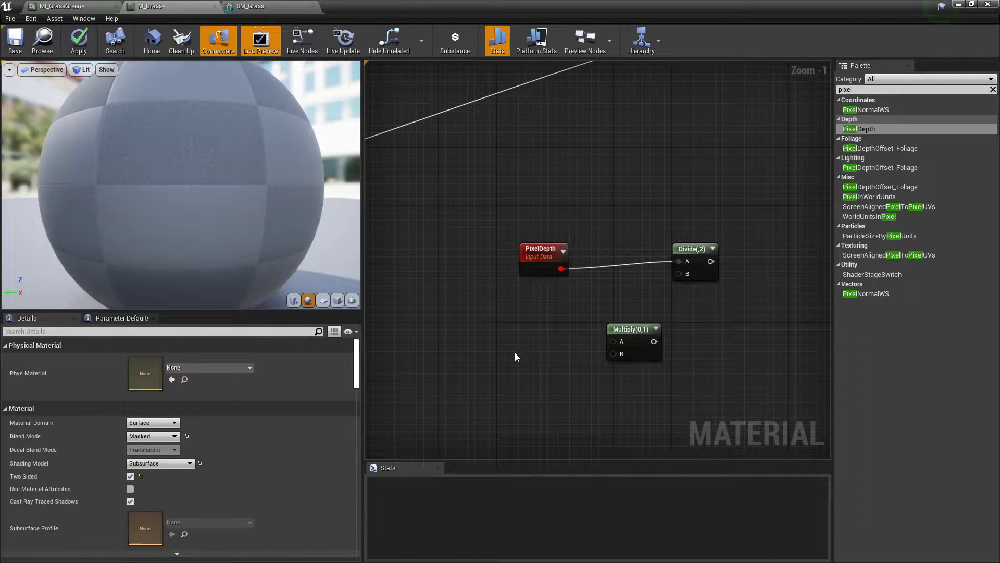
# Add a Constant node beside the Multiply node, below PixelDepth
pyautogui.rightClick(515, 352)
pyautogui.write('1')
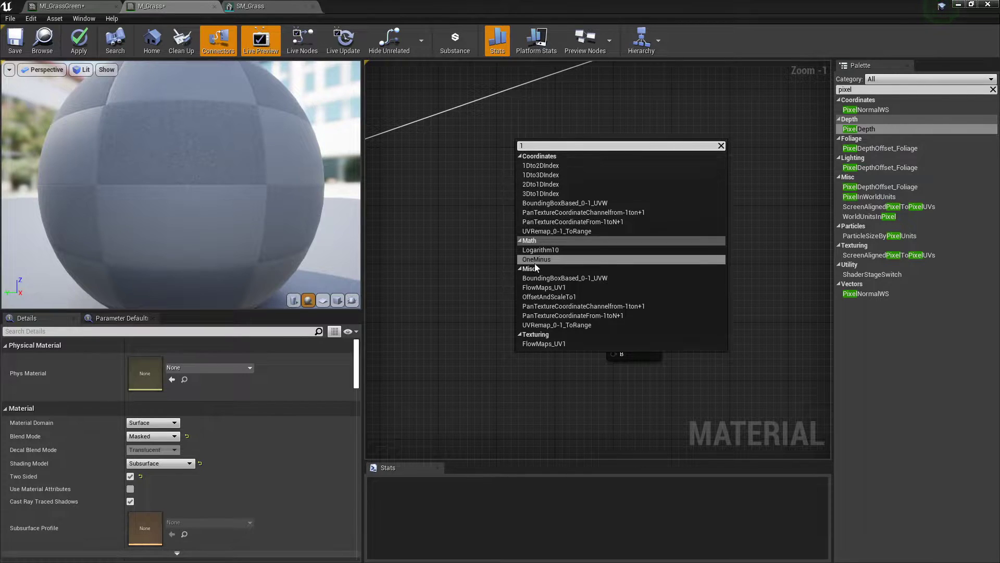
pyautogui.write('con')
pyautogui.press('BackSpace')
pyautogui.press('BackSpace')
pyautogui.press('BackSpace')
pyautogui.press('BackSpace')
pyautogui.write('constant')
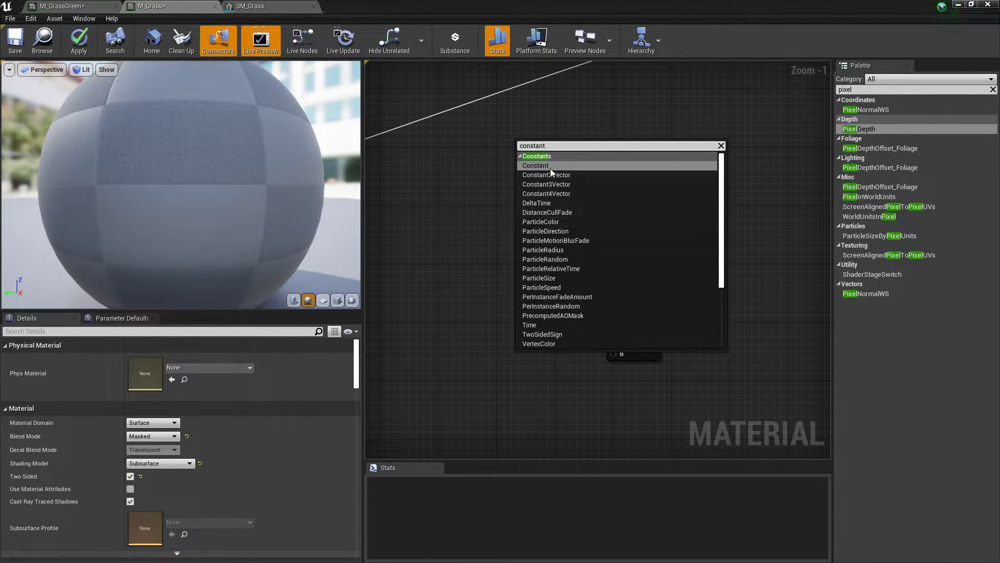
pyautogui.click(553, 167)
# Add an extra Multiply node below PixelDepth and delete the duplicate
pyautogui.moveTo(481, 298); pyautogui.dragTo(662, 407)
pyautogui.click(546, 295)
pyautogui.press('m')
pyautogui.click(546, 295)
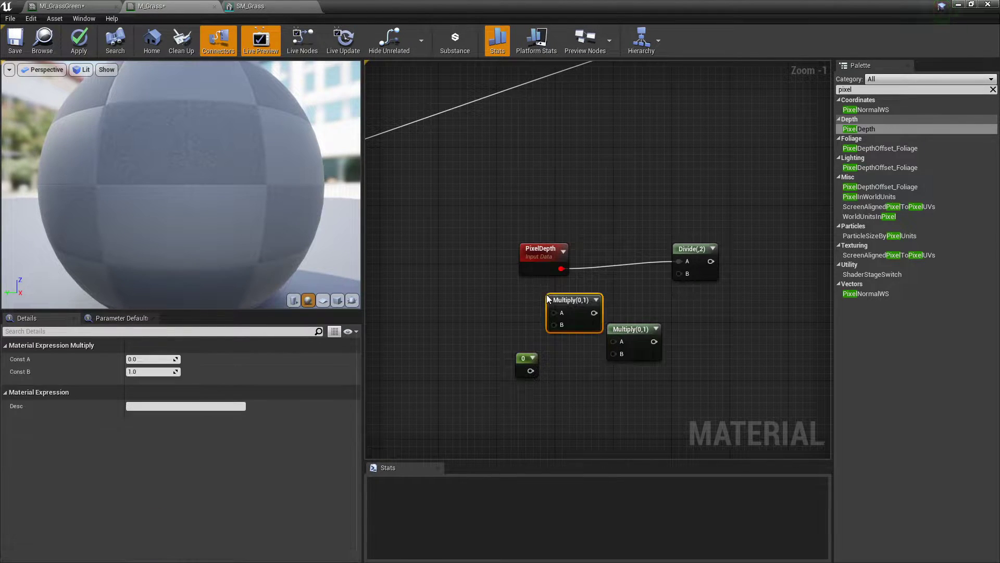
pyautogui.moveTo(573, 296); pyautogui.dragTo(632, 328)
pyautogui.press('Delete')
# Connect the Constant to the Multiply node's A input and set the Multiply's Const B to 1000
pyautogui.click(542, 306)
pyautogui.click(525, 357)
pyautogui.press('Delete')
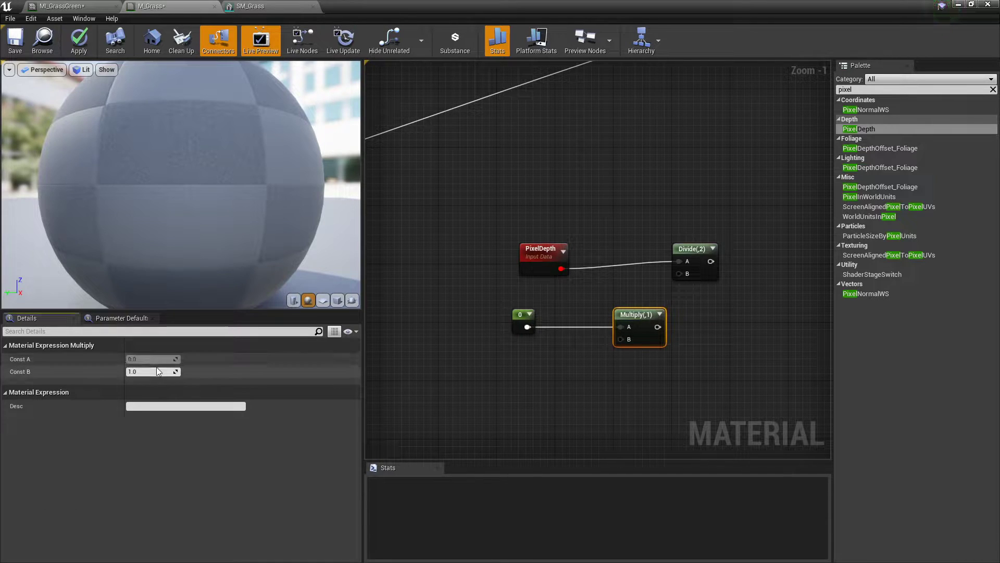
pyautogui.click(138, 371)
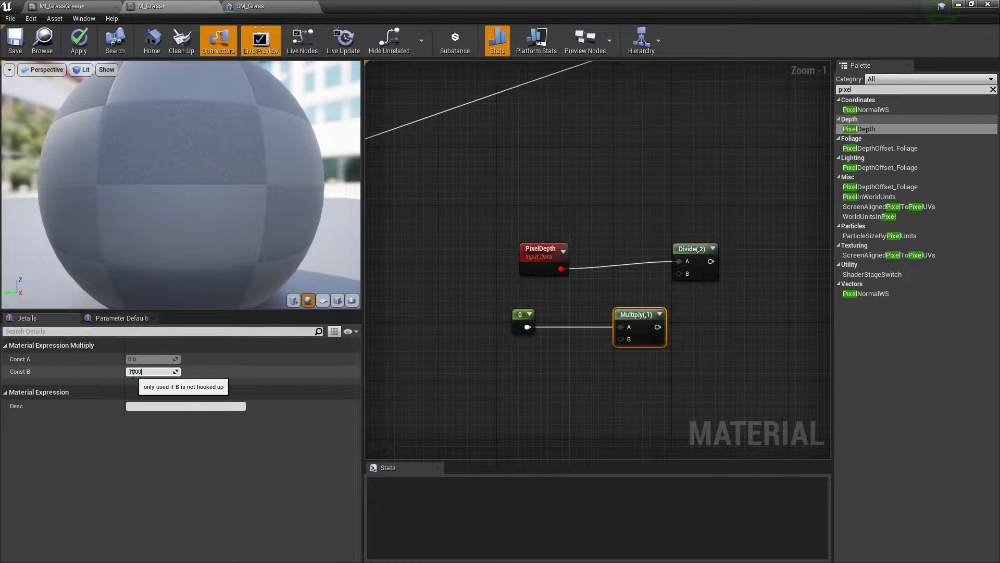
pyautogui.write('1000')
pyautogui.press('Return')
pyautogui.click(595, 275)
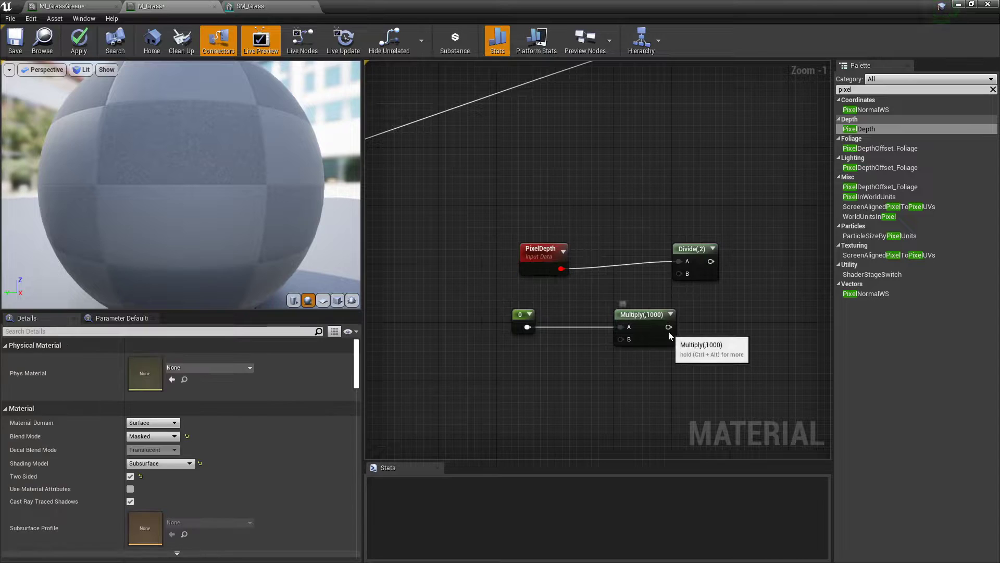
# Connect the Multiply output to the Divide node's B input and set the Constant's value to 1
pyautogui.moveTo(671, 335); pyautogui.dragTo(679, 274)
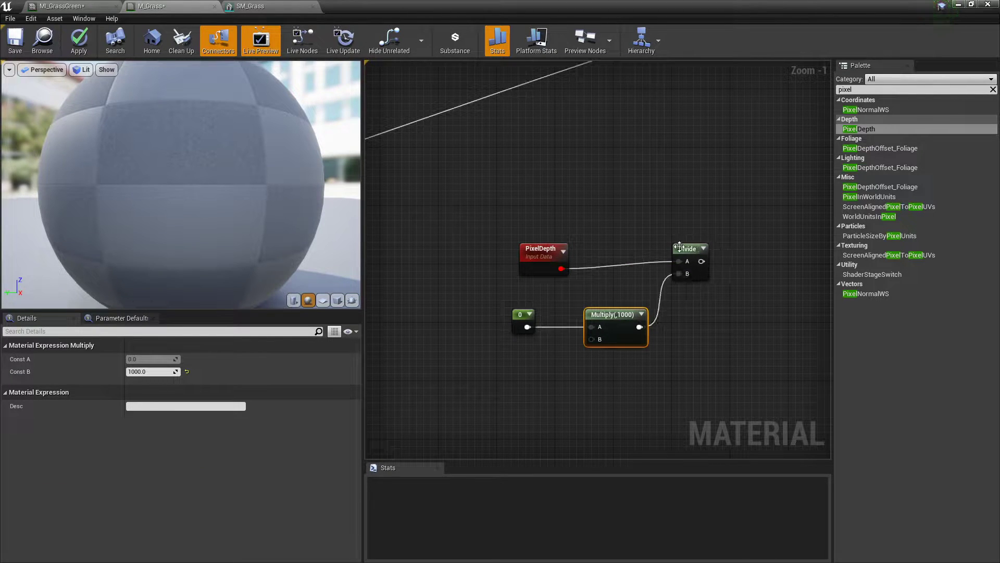
pyautogui.click(522, 314)
pyautogui.click(172, 360)
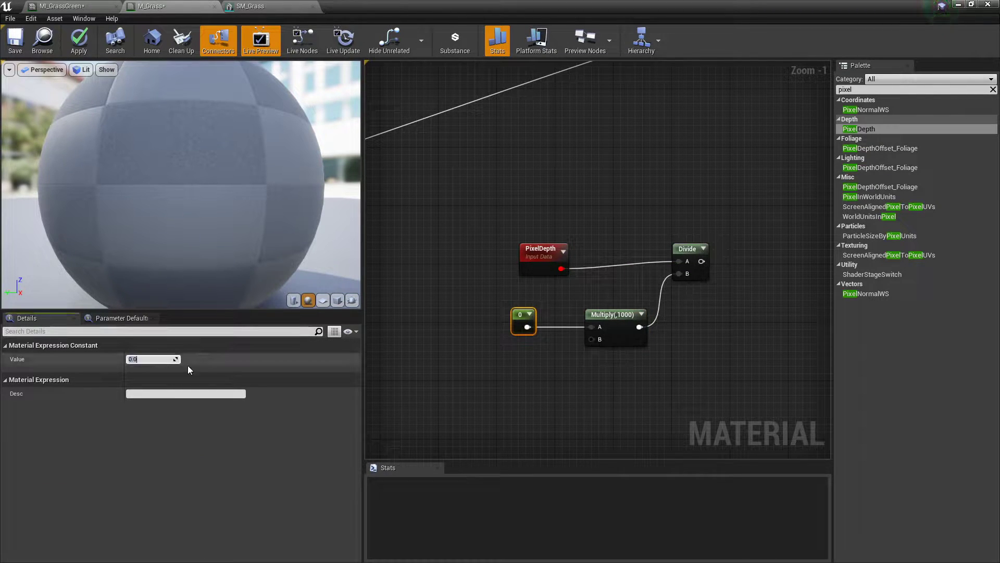
pyautogui.write('1')
pyautogui.press('Return')
# Preview the Divide node on the sphere, close the SM_Grass editor and inspect the preview from different views
pyautogui.click(687, 256)
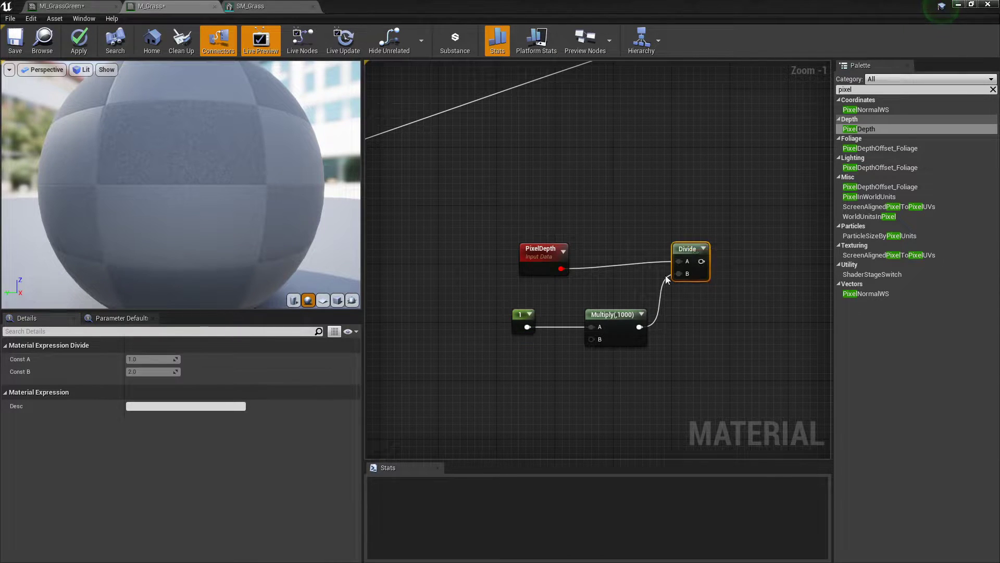
pyautogui.press('space')
pyautogui.moveTo(239, 163)
pyautogui.mouseDown()
pyautogui.moveTo(247, 172)
pyautogui.moveTo(239, 163)
pyautogui.mouseUp()
pyautogui.scroll(-4, 239, 163)
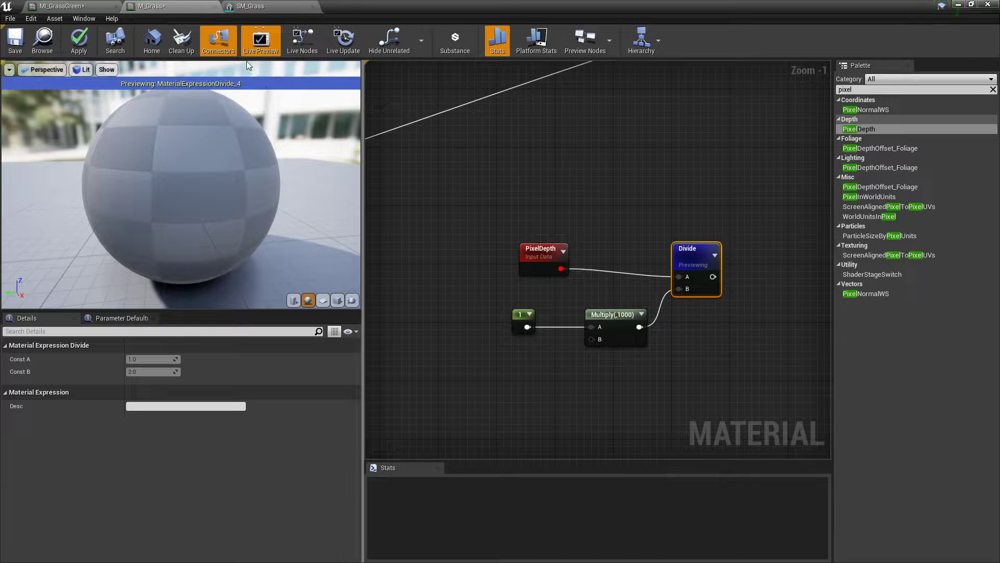
pyautogui.click(314, 6)
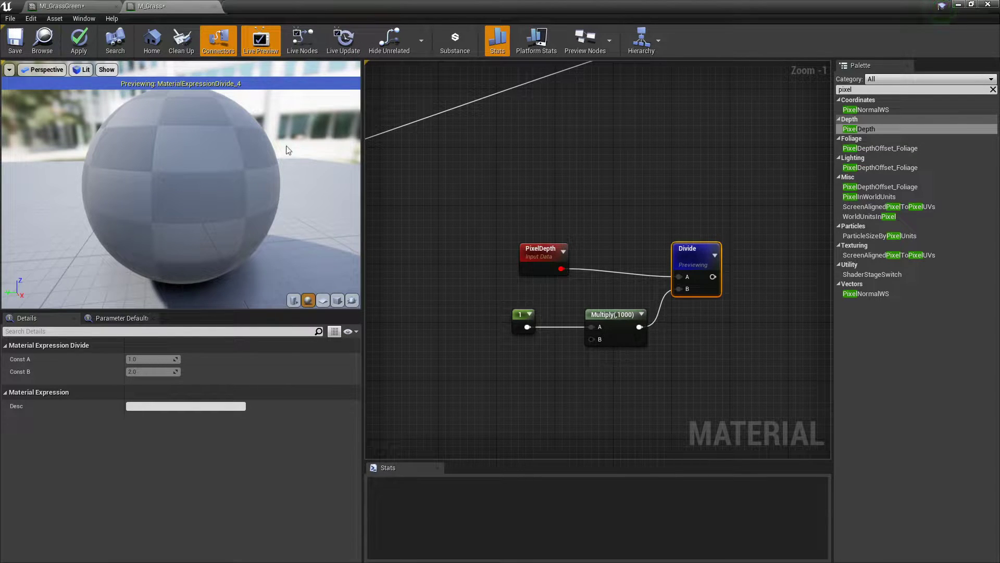
pyautogui.moveTo(275, 170); pyautogui.dragTo(292, 173)
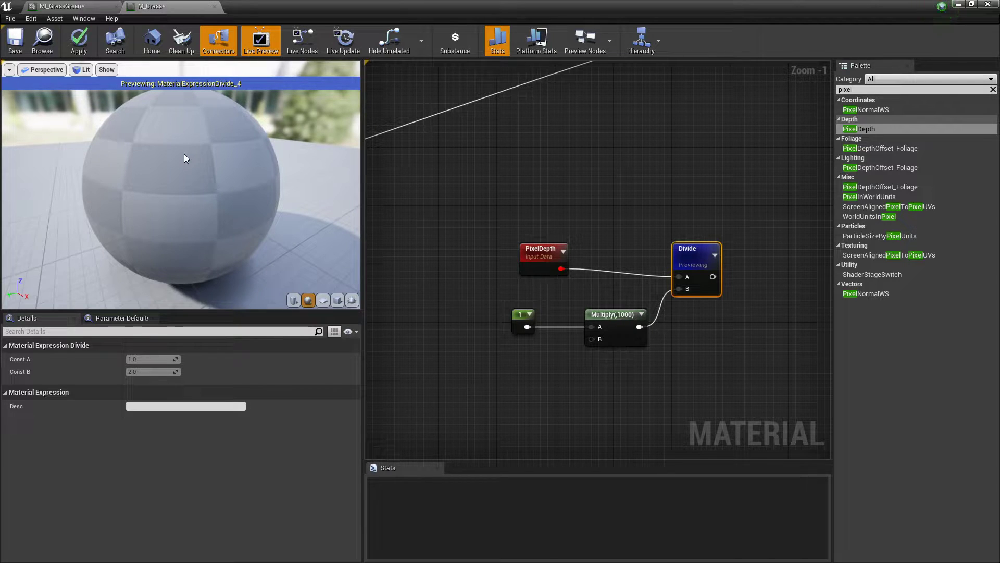
pyautogui.moveTo(184, 155)
pyautogui.mouseDown(button='right')
pyautogui.moveTo(184, 229)
pyautogui.moveTo(183, 128)
pyautogui.moveTo(184, 169)
pyautogui.mouseUp(button='right')
# Add a Clamp node after Divide, feed the Divide output into it and align the nodes
pyautogui.moveTo(632, 234); pyautogui.dragTo(542, 220, button='right')
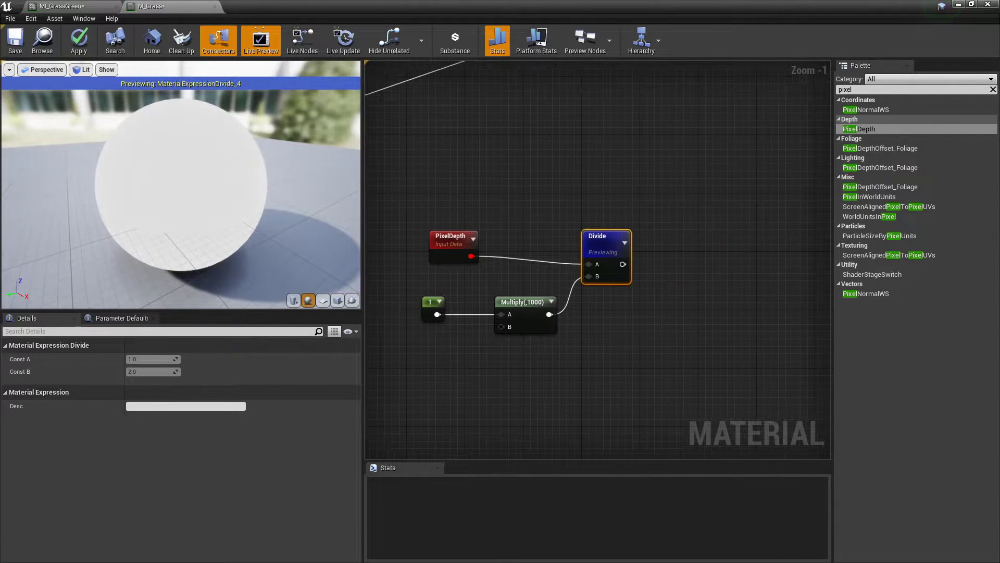
pyautogui.rightClick(707, 208)
pyautogui.rightClick(686, 191)
pyautogui.write('clamp')
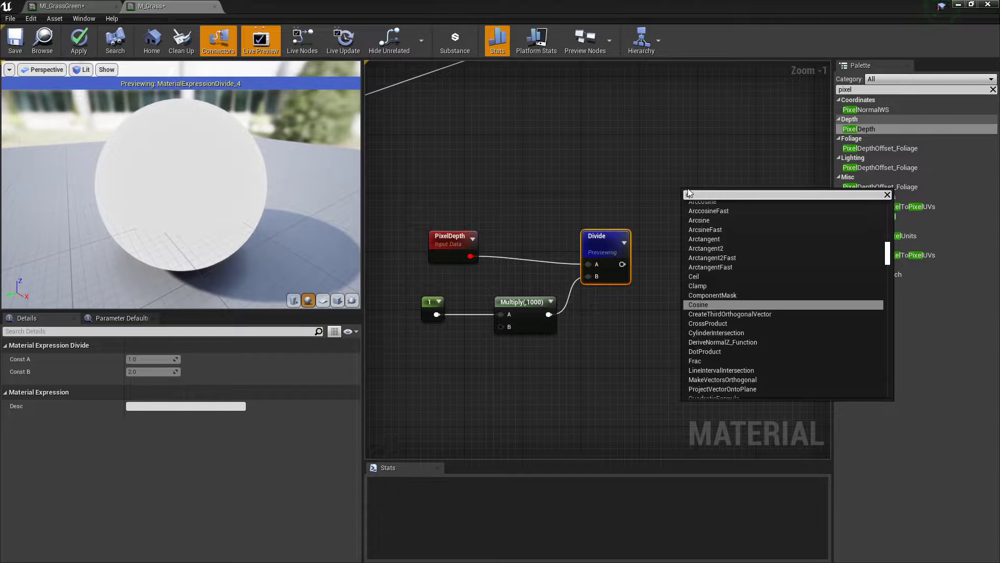
pyautogui.press('Return')
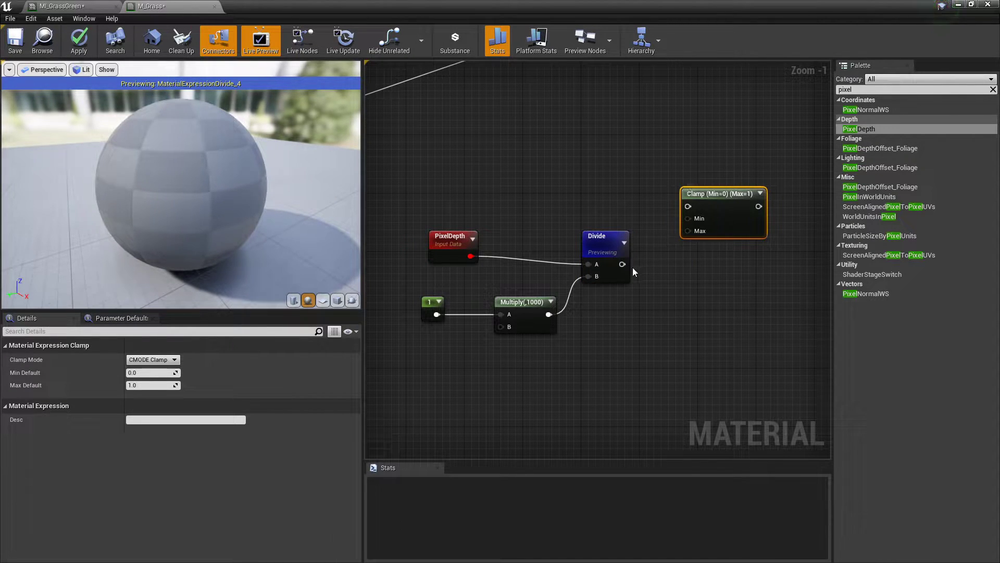
pyautogui.moveTo(621, 269); pyautogui.dragTo(736, 222)
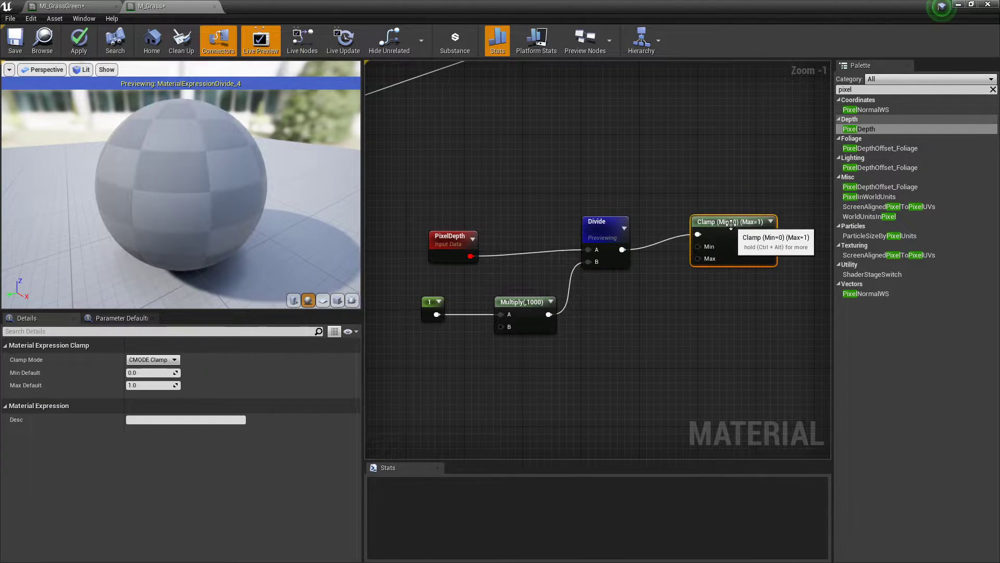
# Add a OneMinus node after the Clamp node in the M_Grass graph
pyautogui.click(757, 180)
pyautogui.moveTo(787, 171); pyautogui.dragTo(399, 370)
pyautogui.moveTo(629, 338); pyautogui.dragTo(543, 356, button='right')
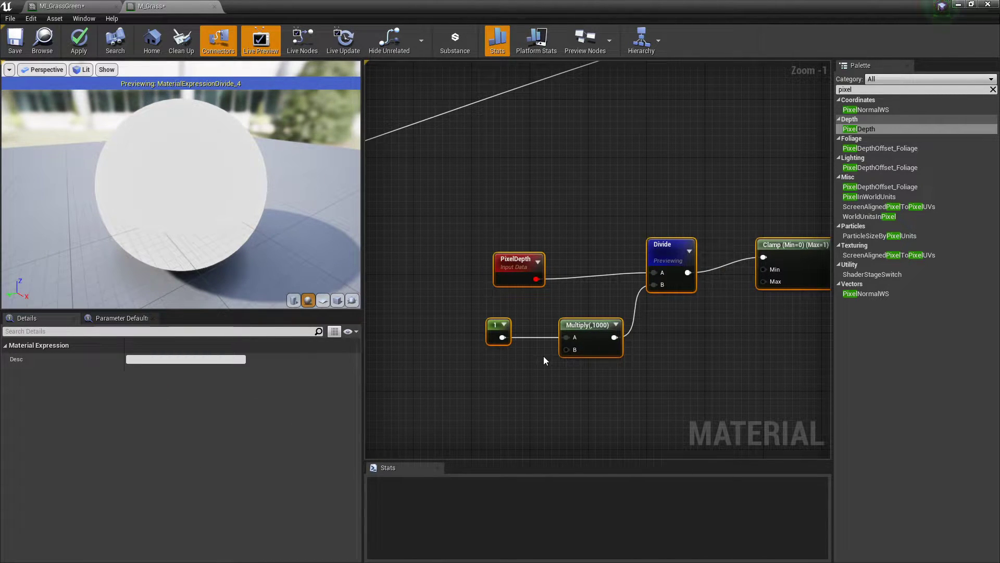
pyautogui.moveTo(544, 356); pyautogui.dragTo(456, 348, button='right')
pyautogui.moveTo(633, 189); pyautogui.dragTo(735, 308)
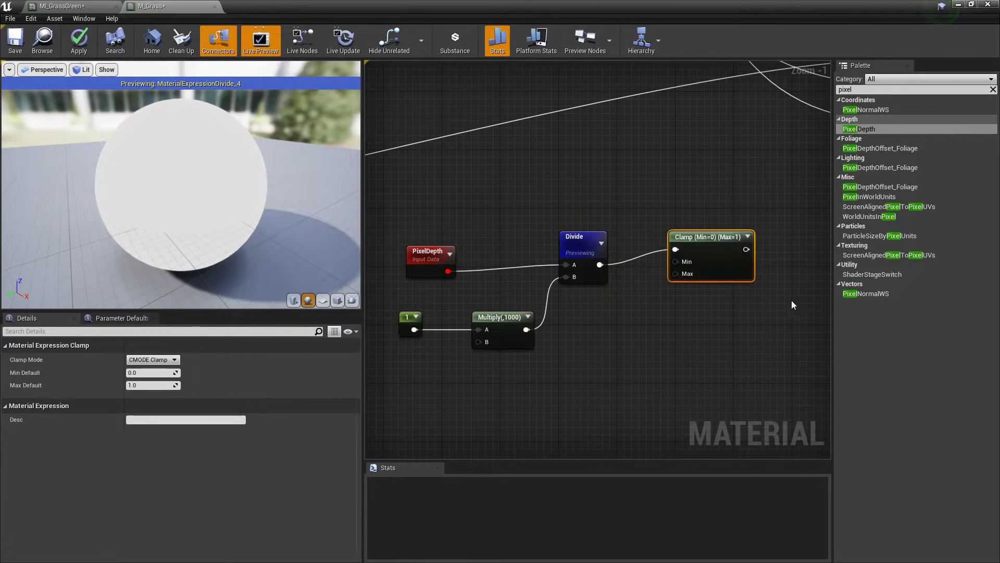
pyautogui.moveTo(792, 300); pyautogui.dragTo(750, 325, button='right')
pyautogui.rightClick(770, 238)
pyautogui.write('oneminus')
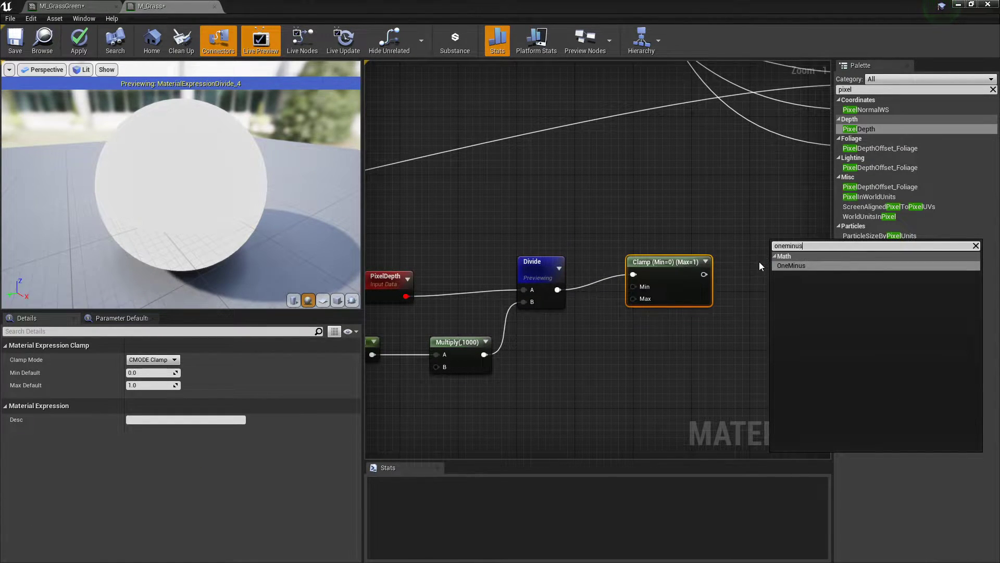
pyautogui.press('Return')
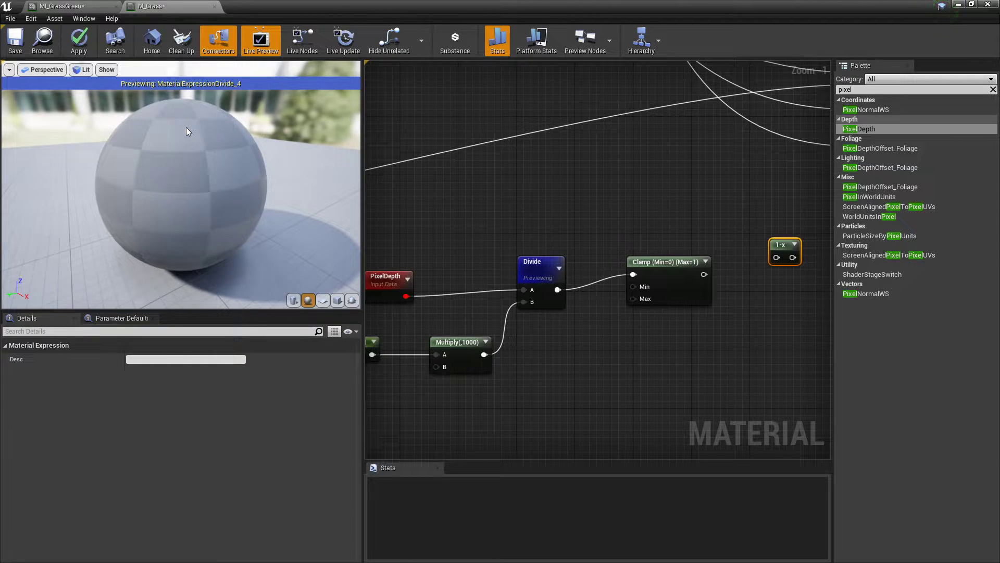
# Feed the Clamp output into the OneMinus node and align the two nodes
pyautogui.moveTo(660, 184); pyautogui.dragTo(631, 264, button='right')
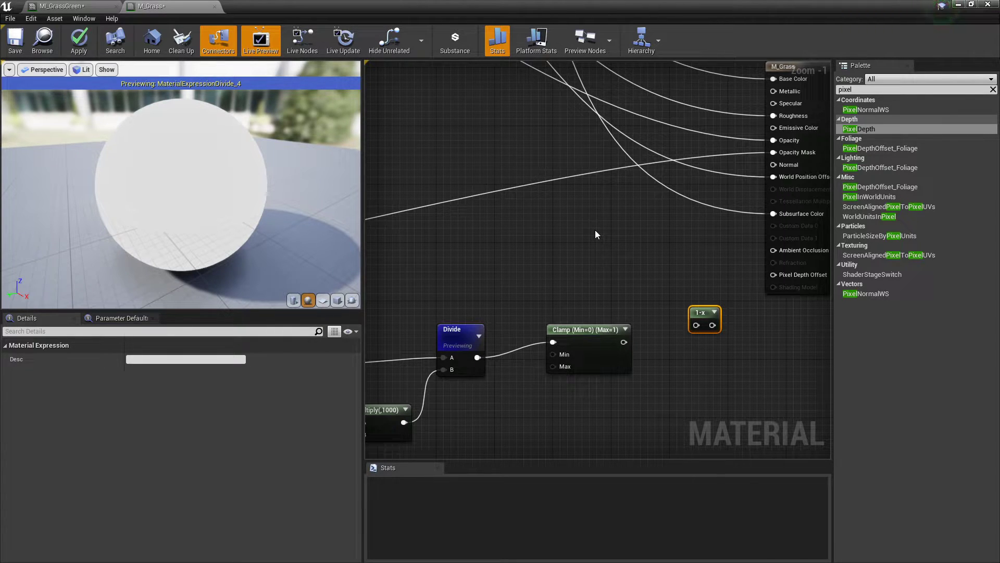
pyautogui.moveTo(624, 342); pyautogui.dragTo(696, 325)
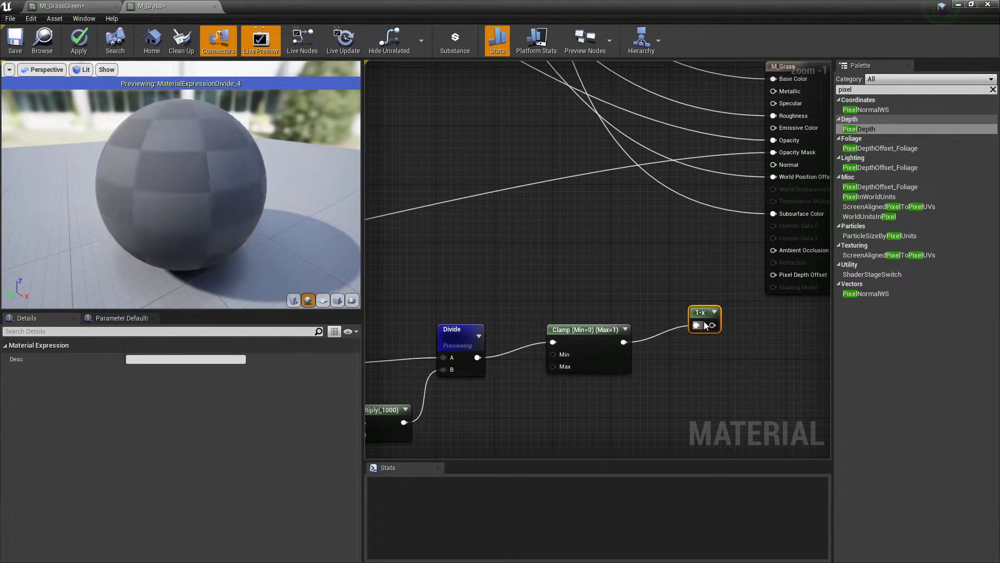
pyautogui.press('Home')
pyautogui.moveTo(553, 300); pyautogui.dragTo(584, 285, button='right')
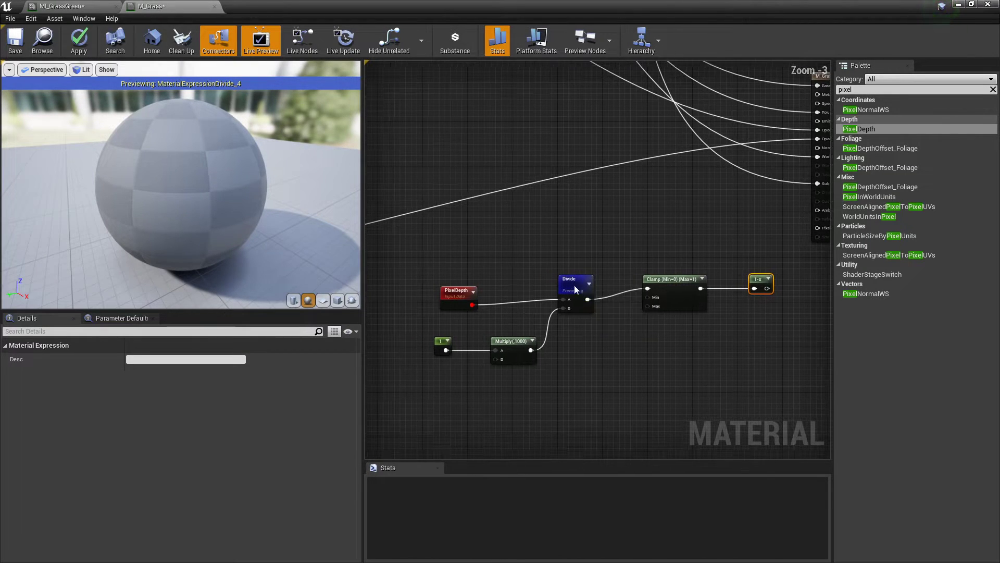
# Stop previewing the Divide node on the sphere
pyautogui.rightClick(578, 284)
pyautogui.click(576, 279)
pyautogui.rightClick(580, 286)
pyautogui.click(591, 296)
# Shift the whole distance-fade node chain away from the material output and connect the OneMinus output to Opacity Mask
pyautogui.moveTo(401, 256); pyautogui.dragTo(767, 366)
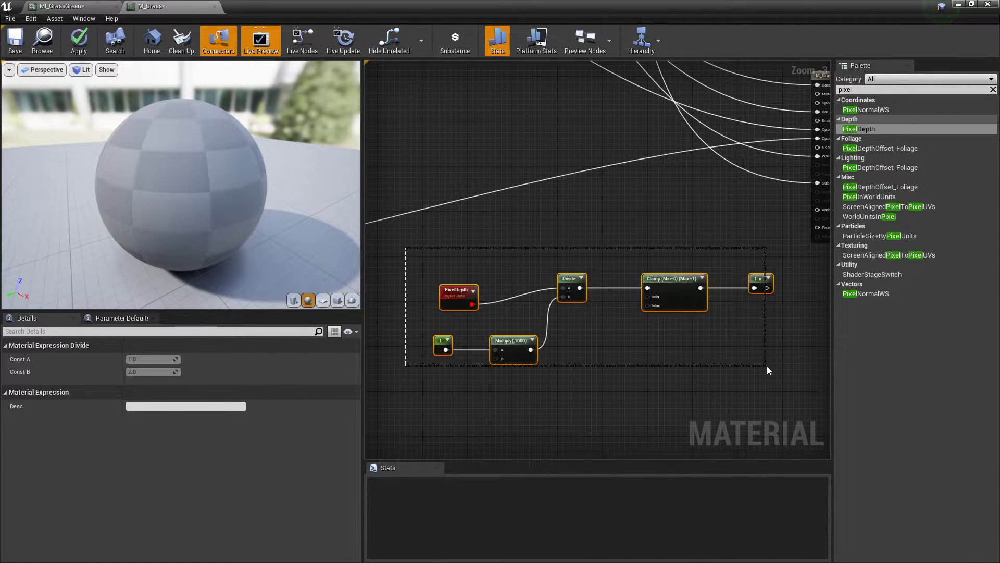
pyautogui.moveTo(655, 286); pyautogui.dragTo(582, 297)
pyautogui.click(662, 329)
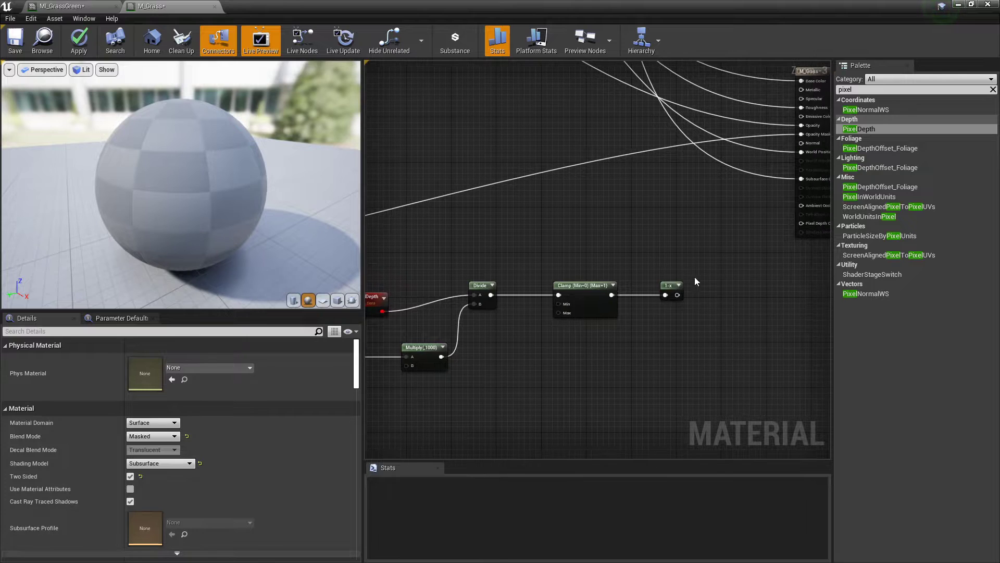
pyautogui.moveTo(677, 295); pyautogui.dragTo(804, 135)
# Convert the Constant feeding the Multiply node into a parameter named DistanceFade
pyautogui.moveTo(616, 245); pyautogui.dragTo(701, 221, button='right')
pyautogui.moveTo(513, 325); pyautogui.dragTo(571, 301, button='right')
pyautogui.scroll(2, 571, 302)
pyautogui.moveTo(523, 351); pyautogui.dragTo(539, 346, button='right')
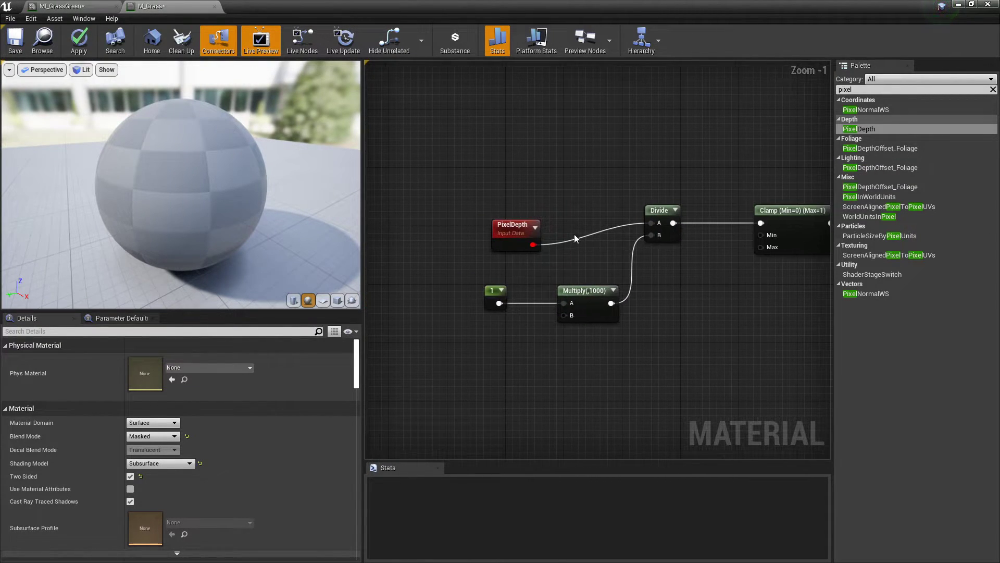
pyautogui.click(579, 301)
pyautogui.rightClick(493, 292)
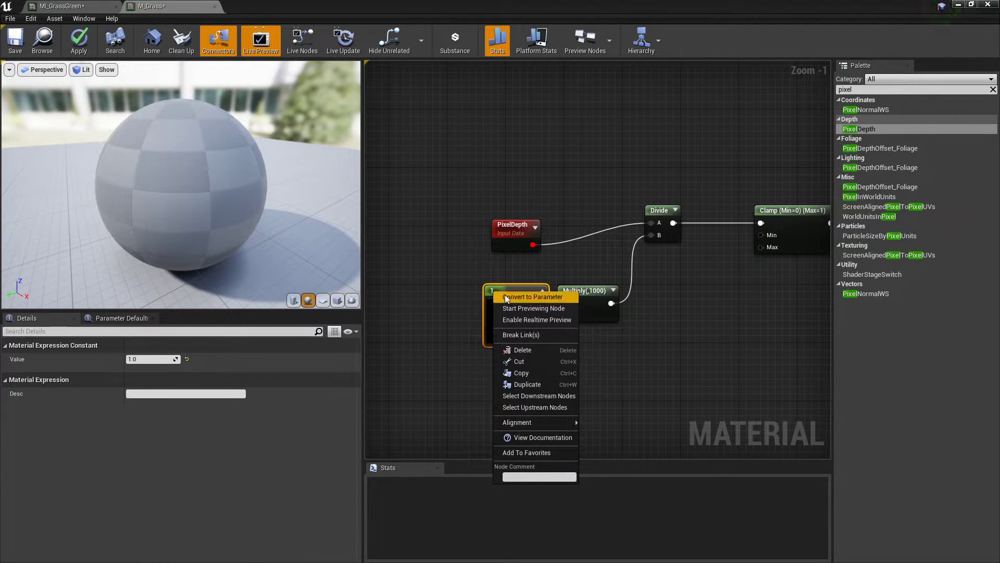
pyautogui.click(504, 295)
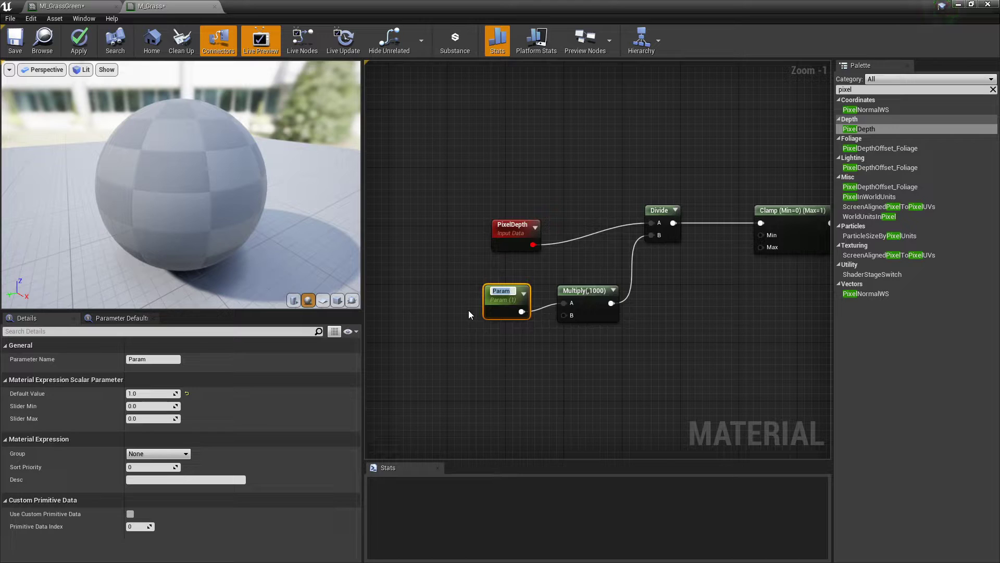
pyautogui.write('DistanceFade')
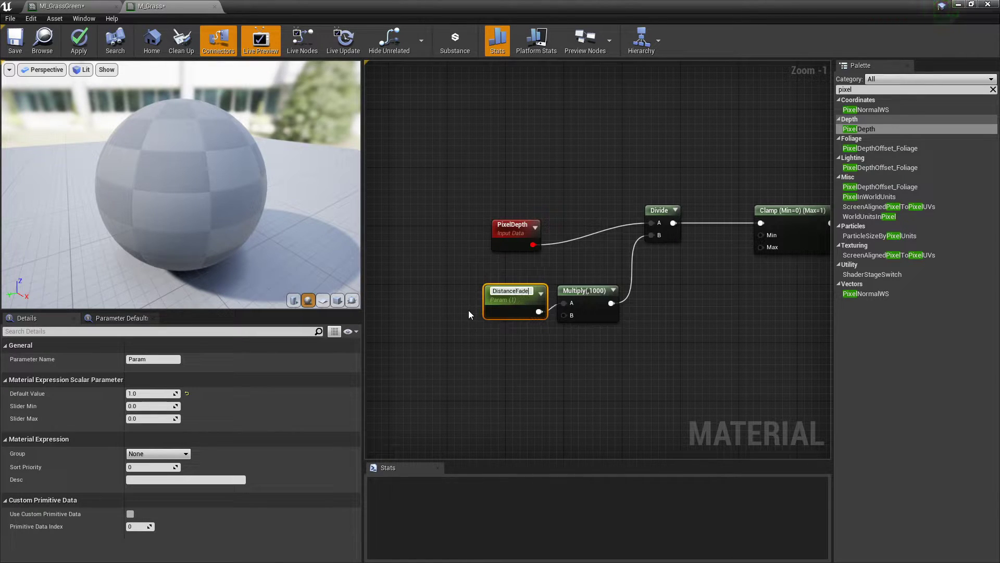
pyautogui.press('Return')
# Move the DistanceFade parameter node further away from Multiply and check its default value
pyautogui.moveTo(512, 290); pyautogui.dragTo(482, 298)
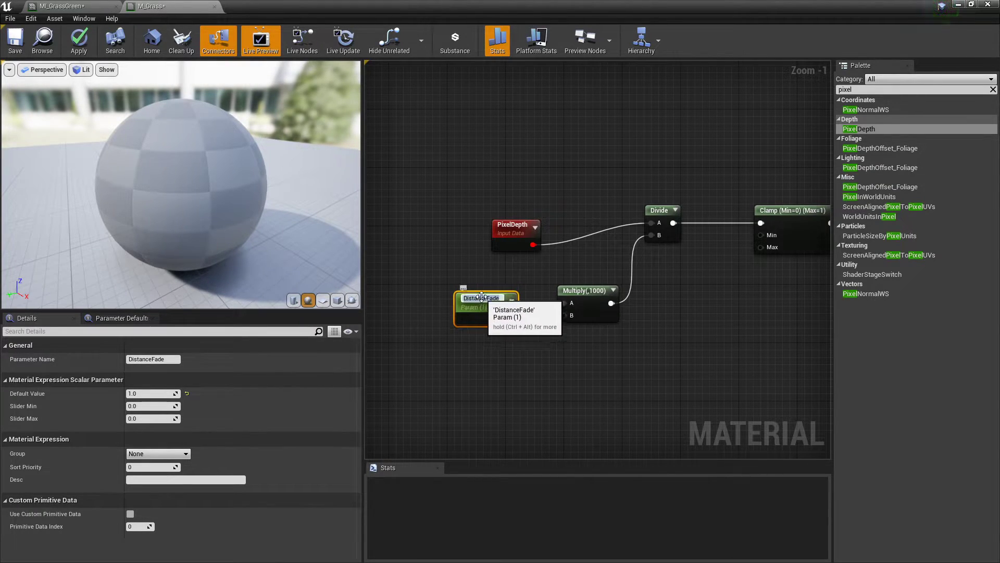
pyautogui.click(479, 358)
pyautogui.rightClick(486, 296)
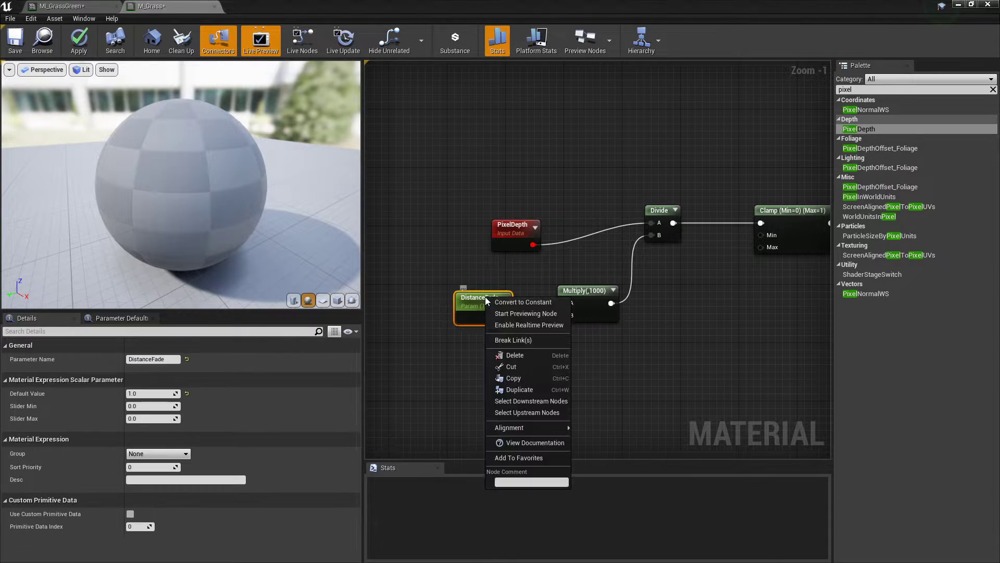
pyautogui.click(579, 334)
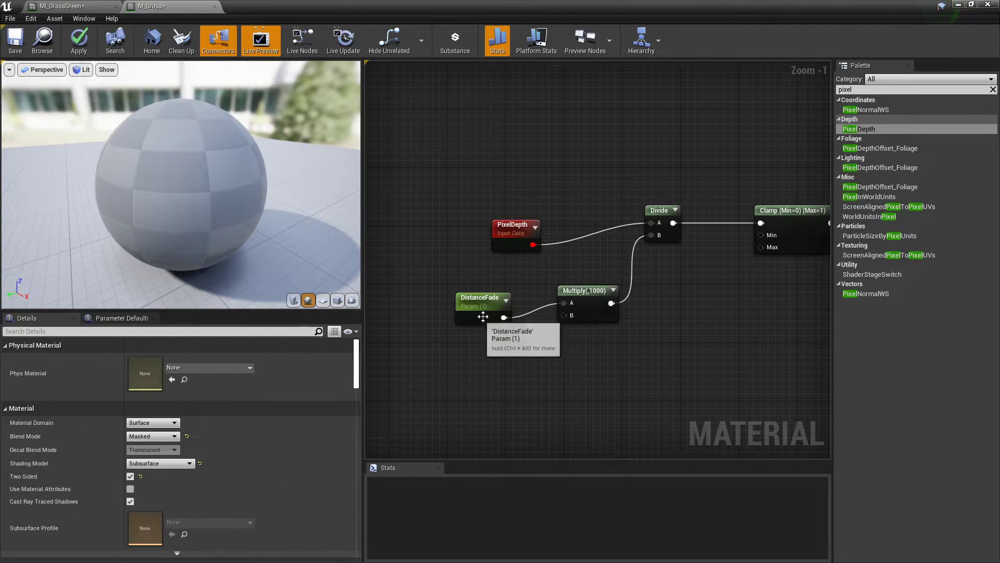
pyautogui.click(483, 315)
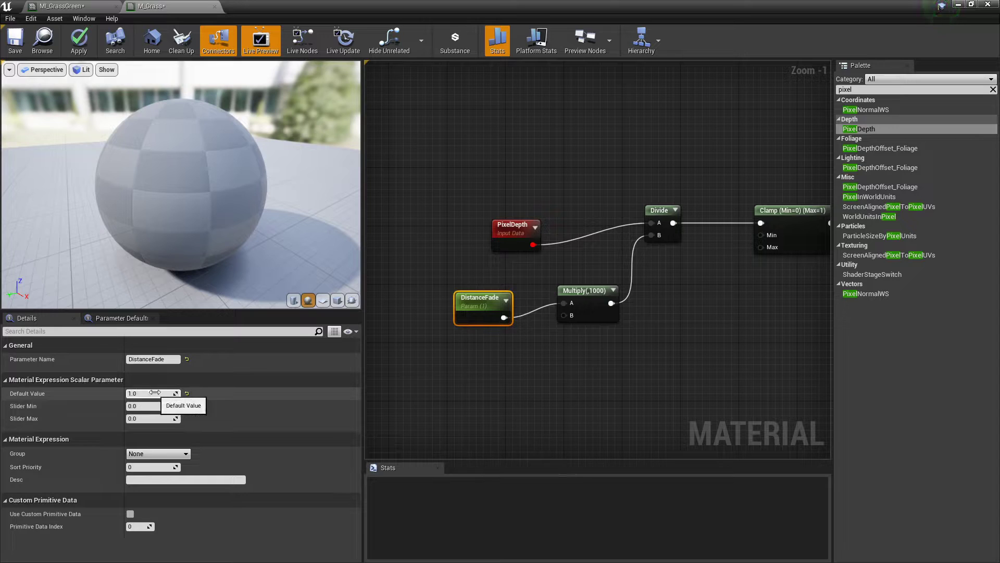
pyautogui.click(532, 388)
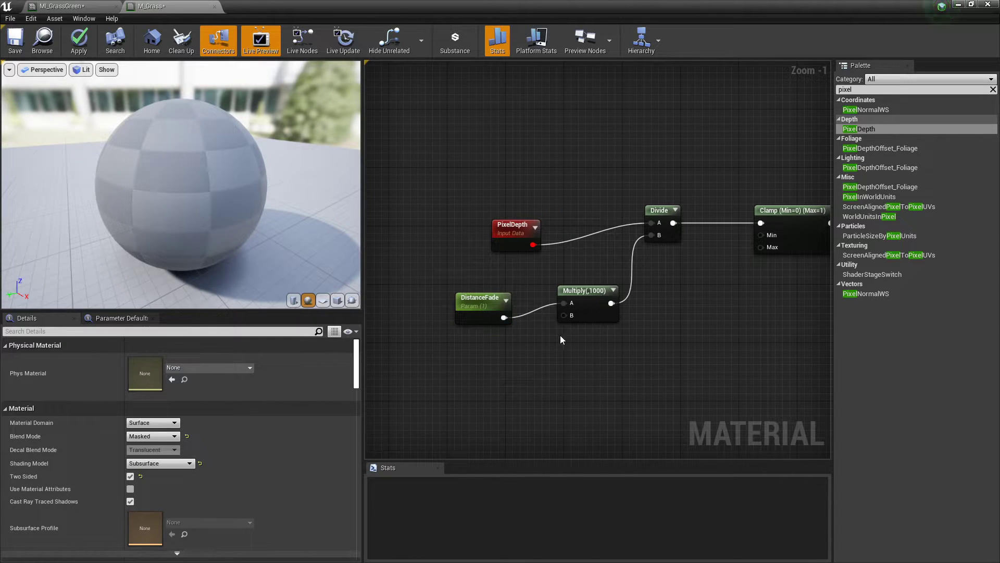
# Switch to the MI_GrassGreen material instance and move its window aside to expose the level viewport
pyautogui.click(60, 6)
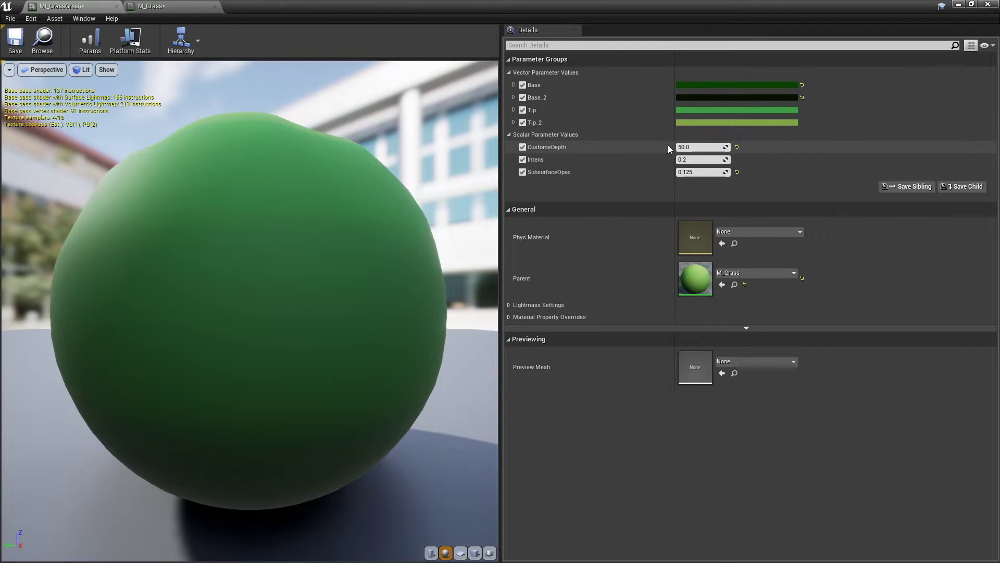
pyautogui.click(218, 7)
pyautogui.scroll(-2, 590, 224)
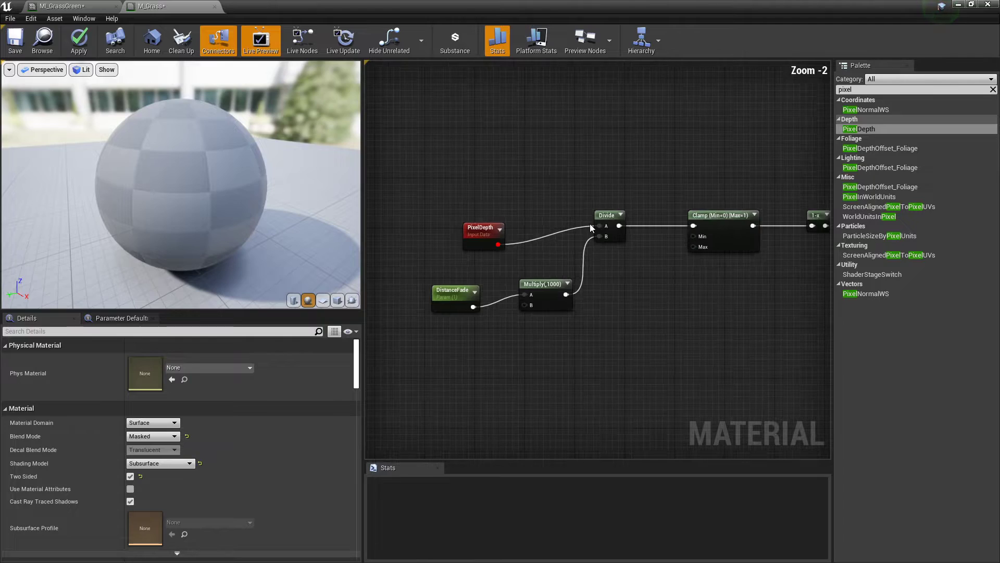
pyautogui.click(82, 11)
pyautogui.moveTo(536, 14); pyautogui.dragTo(793, 70)
pyautogui.moveTo(502, 208); pyautogui.dragTo(511, 212, button='right')
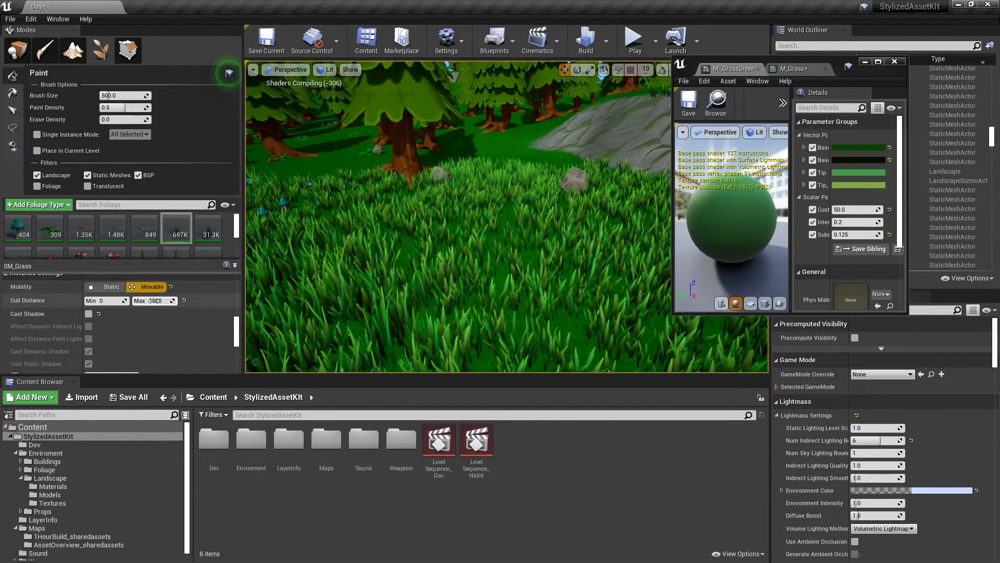
# Add SM_GrassTall to the selected SM_Grass foliage type and set their maximum cull distance to 500
pyautogui.moveTo(150, 300); pyautogui.dragTo(180, 301)
pyautogui.moveTo(86, 299); pyautogui.dragTo(24, 299)
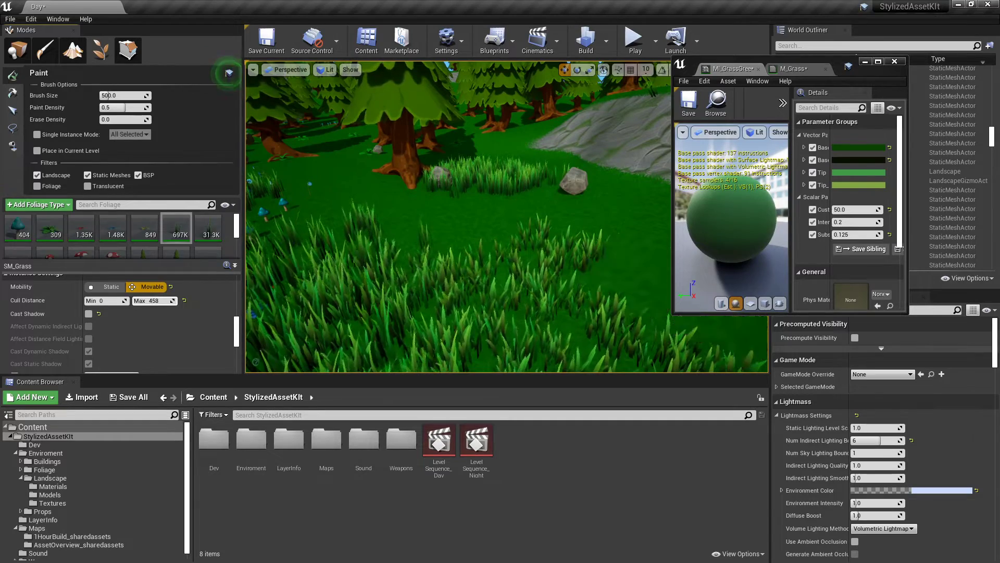
pyautogui.keyDown('ctrl'); pyautogui.click(209, 227); pyautogui.keyUp('ctrl')
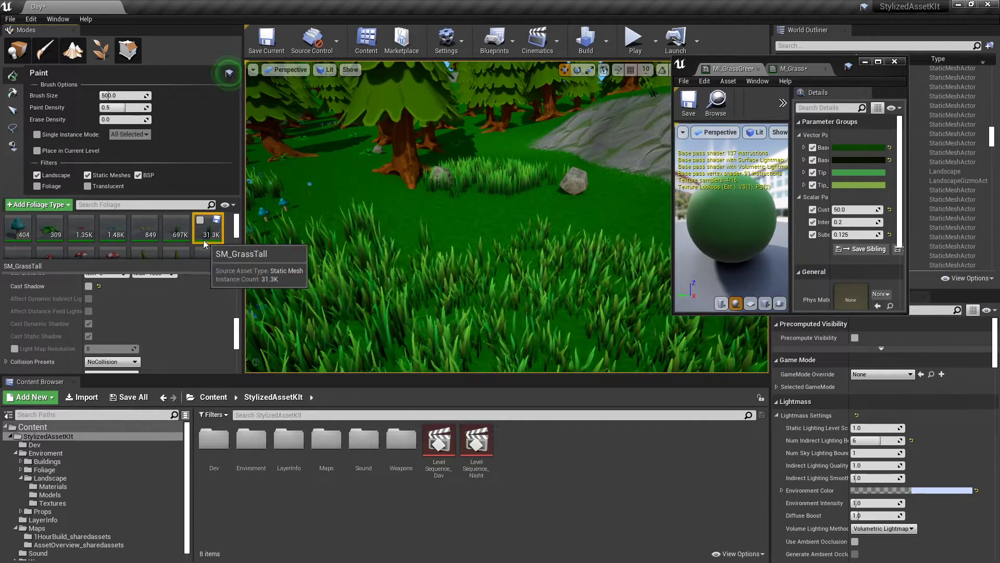
pyautogui.click(169, 317)
pyautogui.write('500')
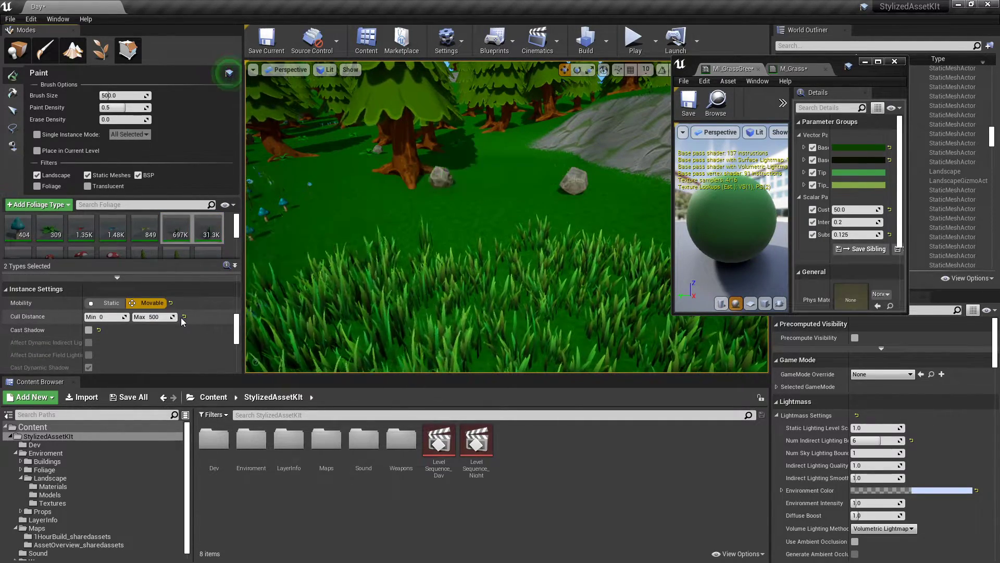
pyautogui.press('Return')
# Set the CustomeDepth scalar parameter of MI_GrassGreen to 0.6 and inspect the grass fade in the viewport
pyautogui.moveTo(884, 210); pyautogui.dragTo(852, 209)
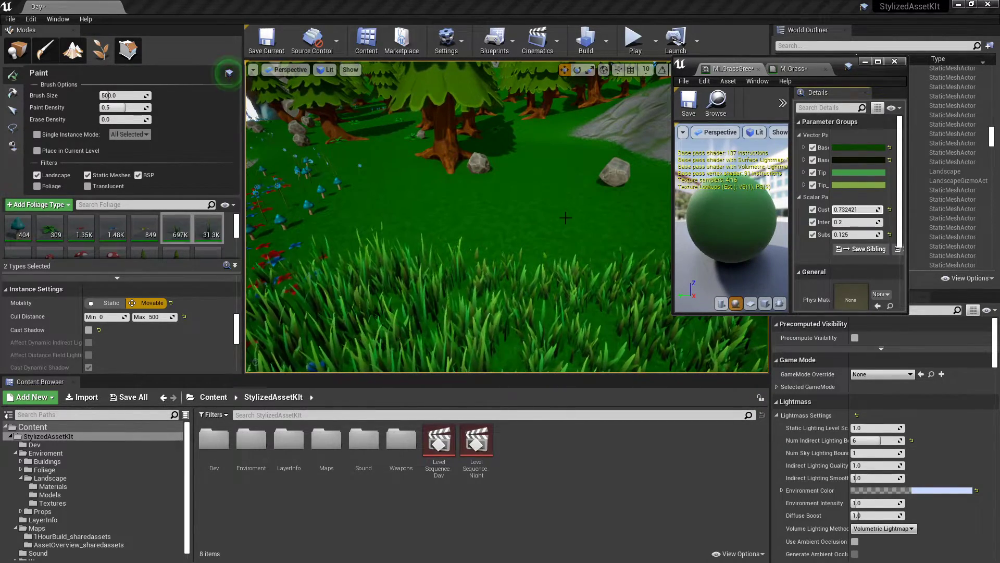
pyautogui.press('w')
pyautogui.moveTo(566, 218); pyautogui.dragTo(566, 193, button='right')
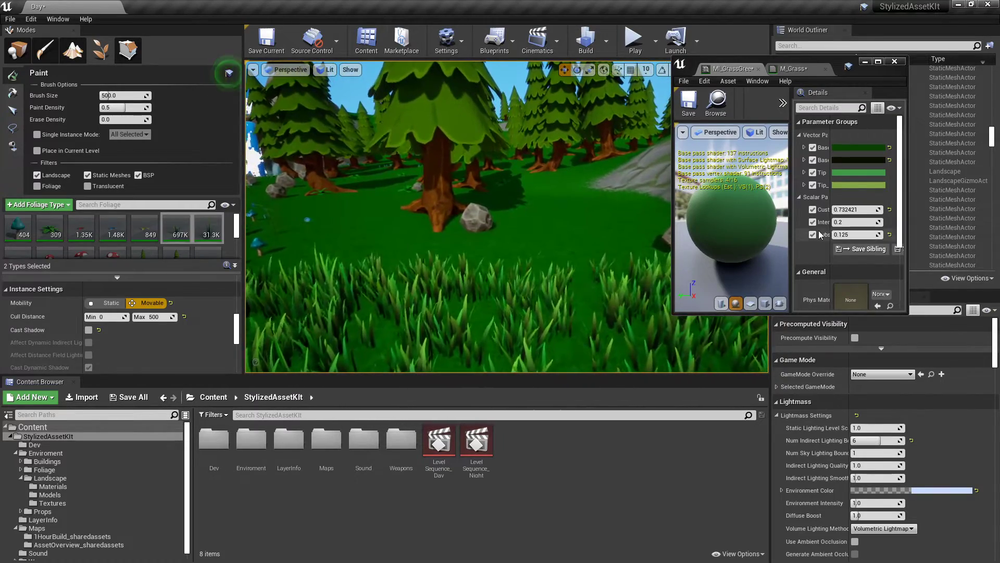
pyautogui.click(851, 210)
pyautogui.write('0.6')
pyautogui.press('Return')
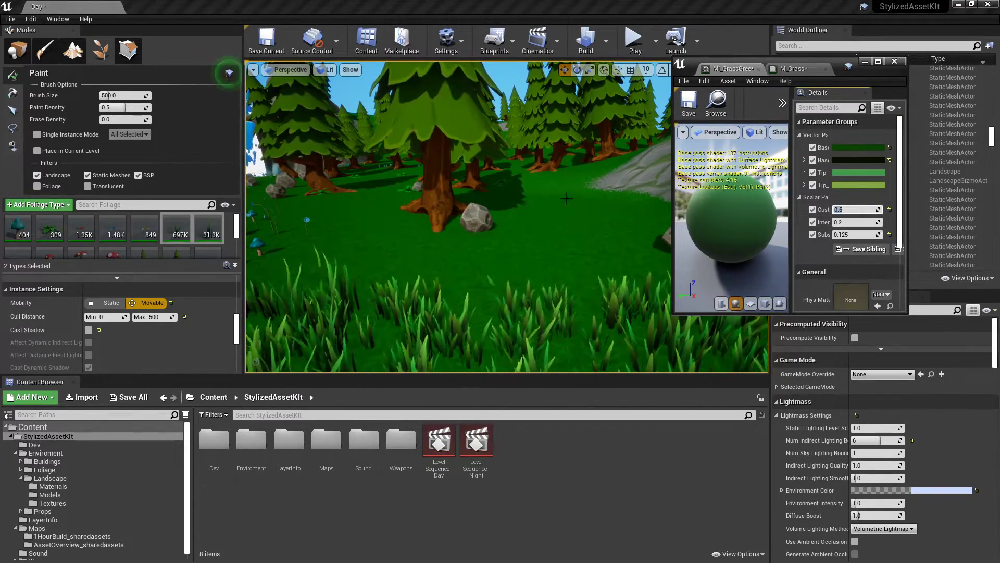
pyautogui.press('w')
pyautogui.moveTo(566, 199); pyautogui.dragTo(484, 180, button='right')
pyautogui.press('w')
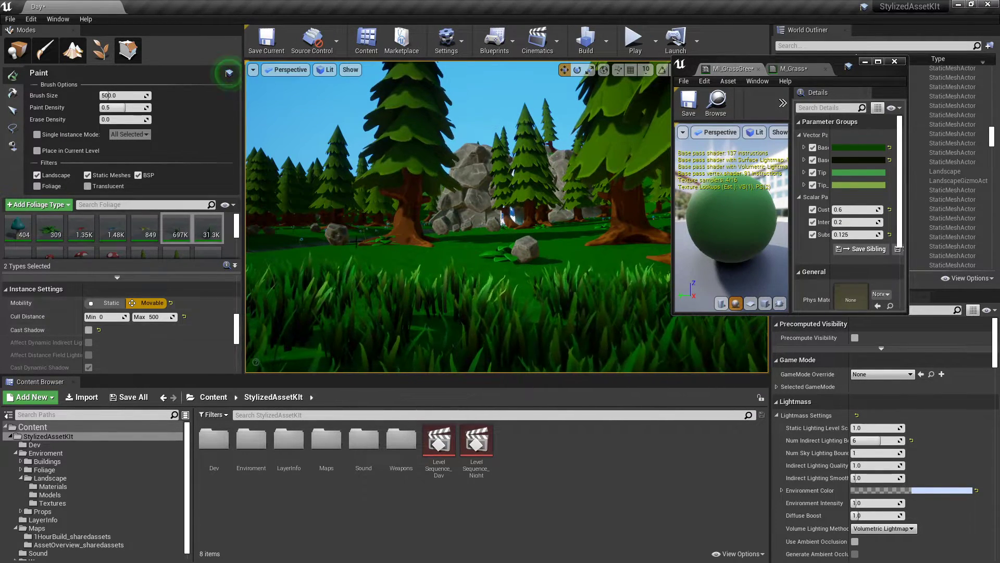
# Uncover the viewport's frame rate and set both grass types' maximum cull distance to 0 to compare performance
pyautogui.moveTo(797, 61); pyautogui.dragTo(914, 100)
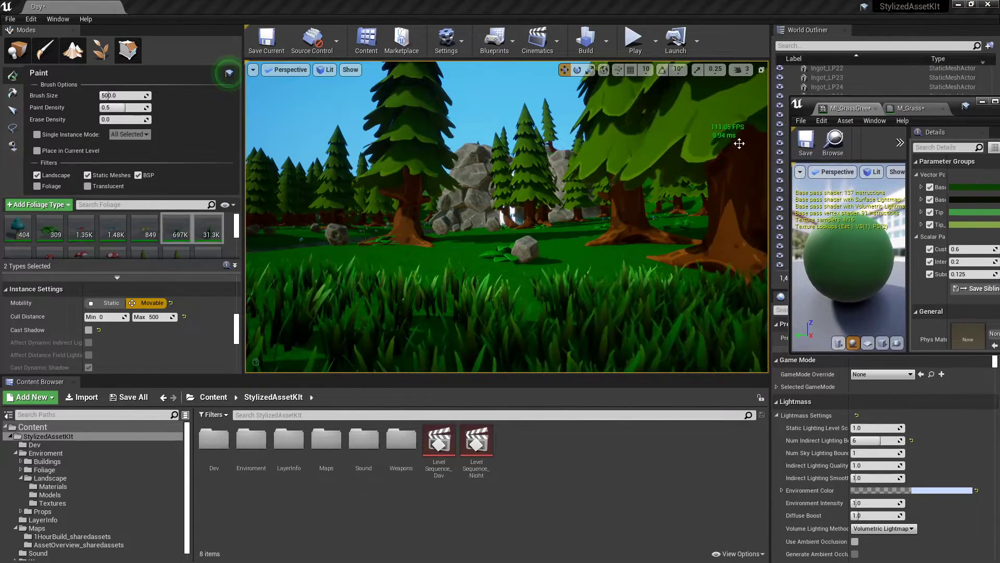
pyautogui.click(154, 317)
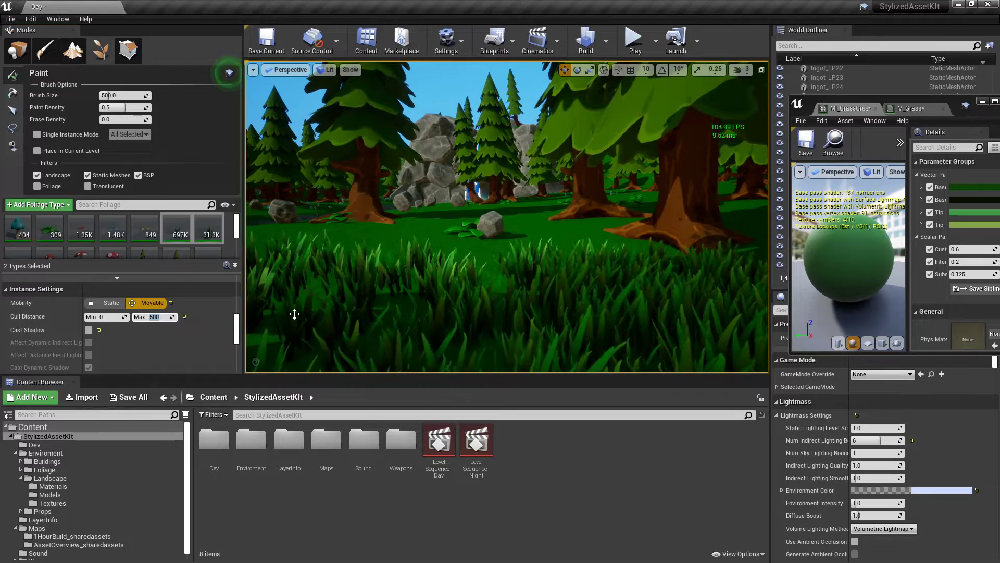
pyautogui.write('0')
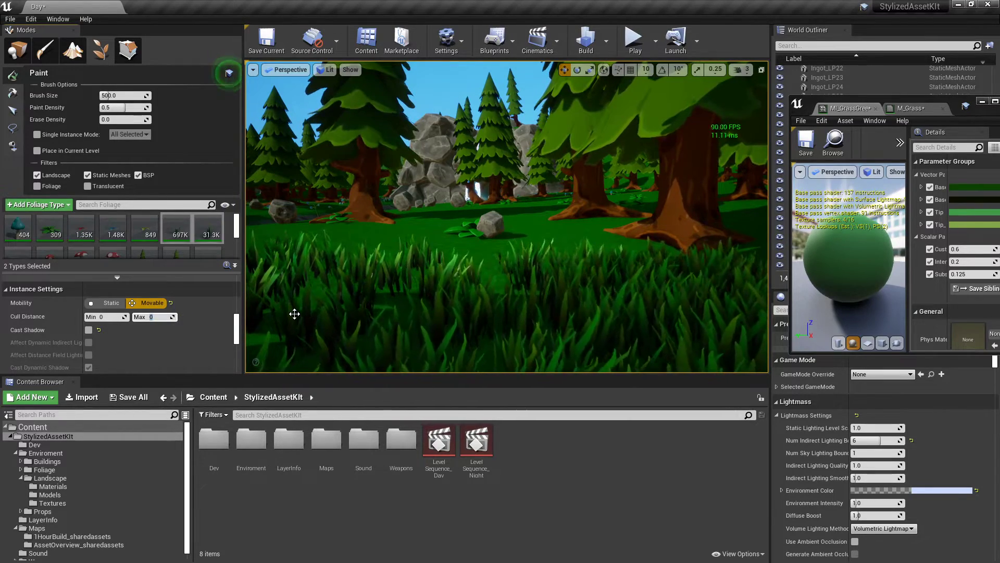
pyautogui.press('w')
pyautogui.moveTo(495, 192); pyautogui.dragTo(474, 193, button='right')
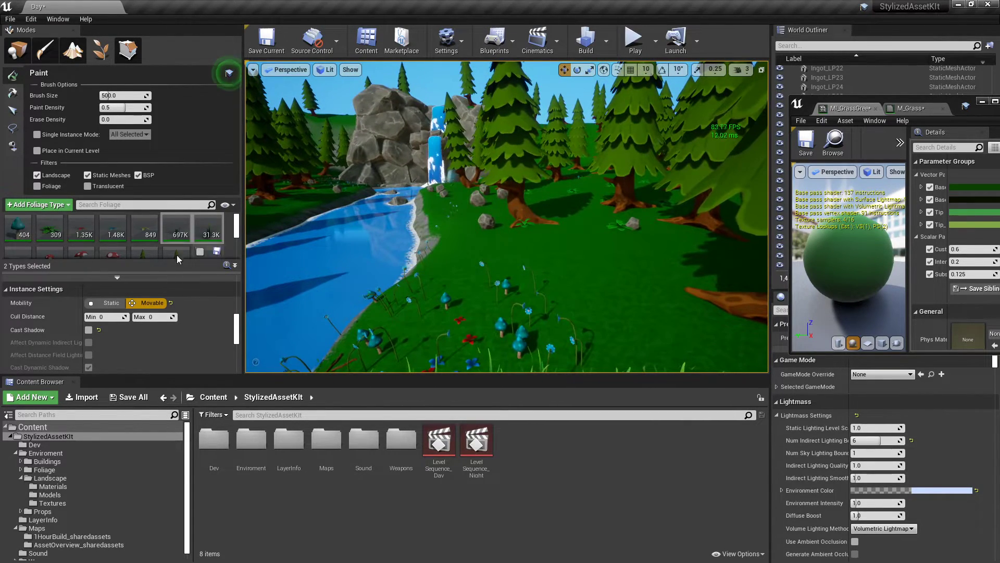
# Restore the maximum cull distance of both grass types to 500 and enable Cast Shadow for them
pyautogui.click(150, 317)
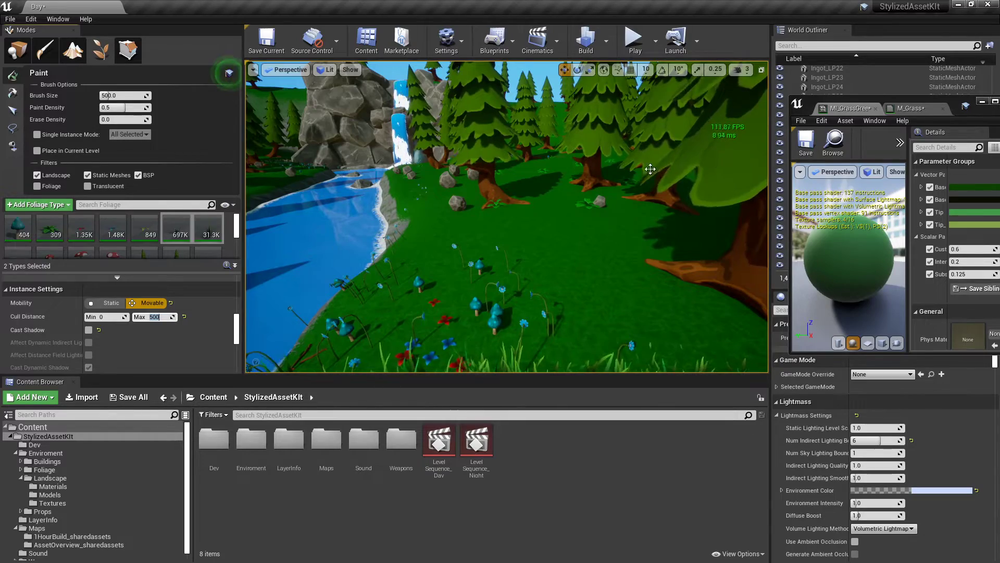
pyautogui.press('w')
pyautogui.moveTo(650, 168)
pyautogui.mouseDown(button='right')
pyautogui.moveTo(638, 209)
pyautogui.moveTo(633, 183)
pyautogui.moveTo(650, 158)
pyautogui.mouseUp(button='right')
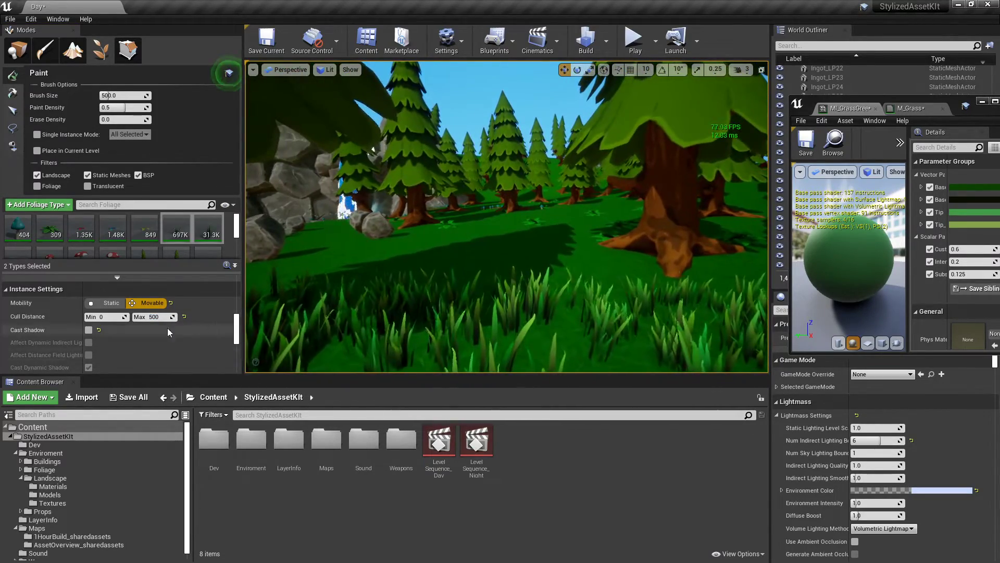
pyautogui.click(90, 330)
pyautogui.click(88, 330)
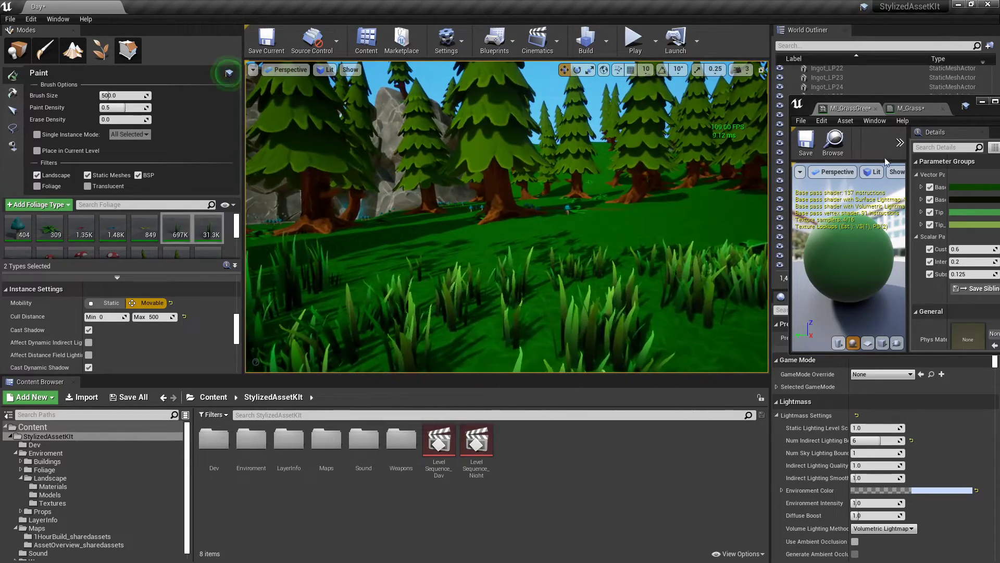
# Reposition the MI_GrassGreen editor to expose its parameters, set CustomeDepth to 0.83, and inspect the grass fade around the forest
pyautogui.moveTo(917, 107); pyautogui.dragTo(895, 112)
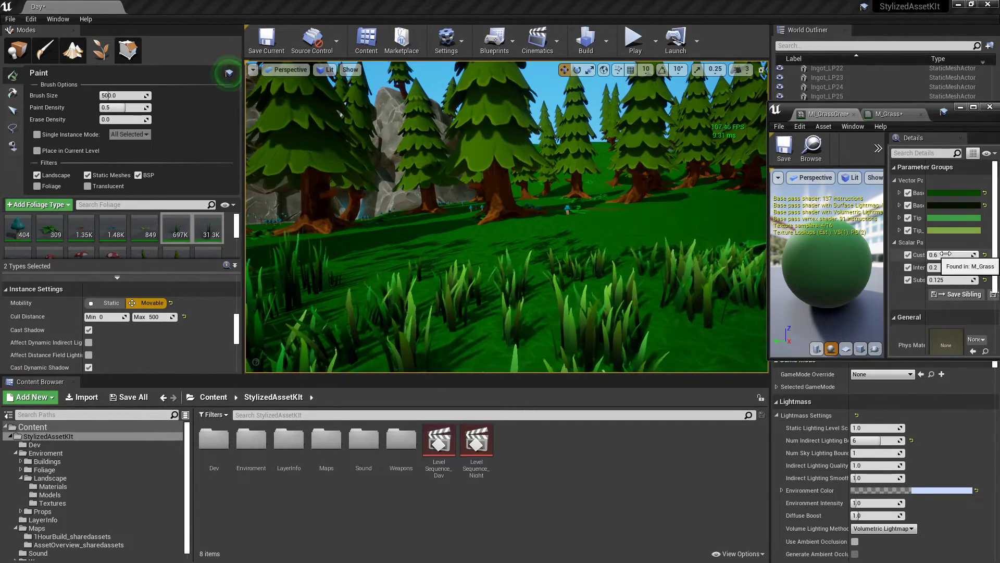
pyautogui.moveTo(952, 254); pyautogui.dragTo(963, 255)
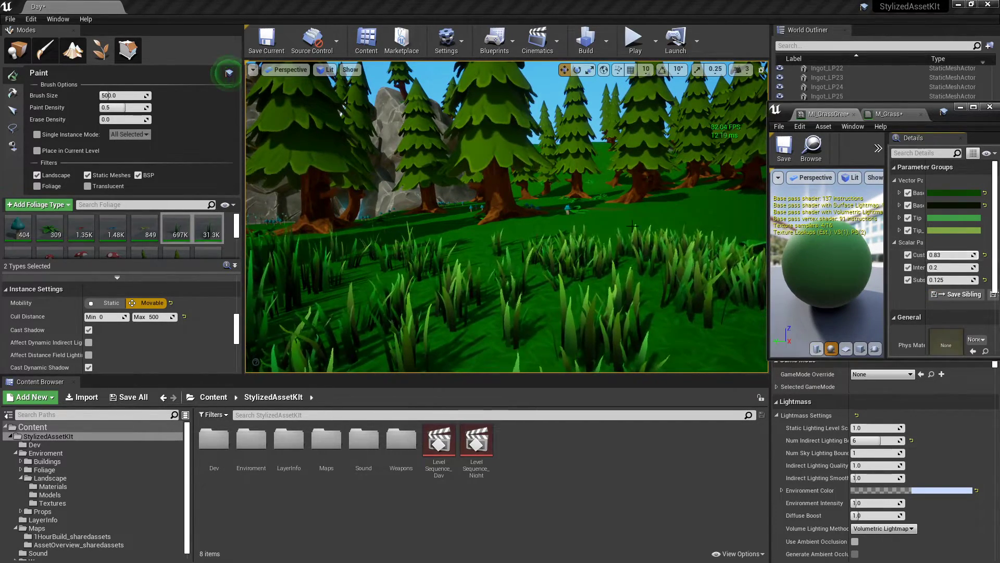
pyautogui.press('w')
pyautogui.moveTo(625, 229); pyautogui.dragTo(672, 229, button='right')
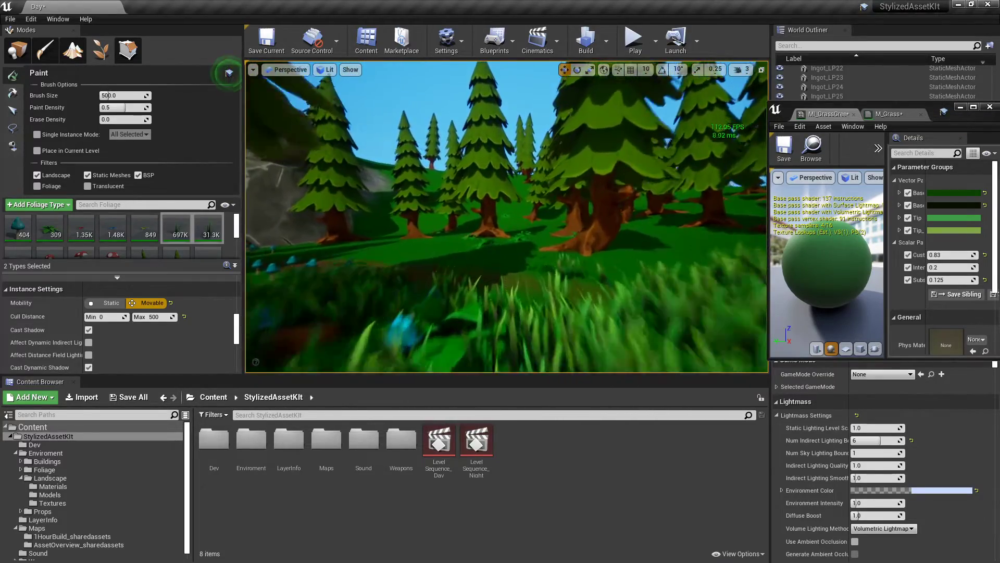
pyautogui.moveTo(550, 214)
pyautogui.mouseDown(button='right')
pyautogui.moveTo(560, 216)
pyautogui.moveTo(550, 214)
pyautogui.mouseUp(button='right')
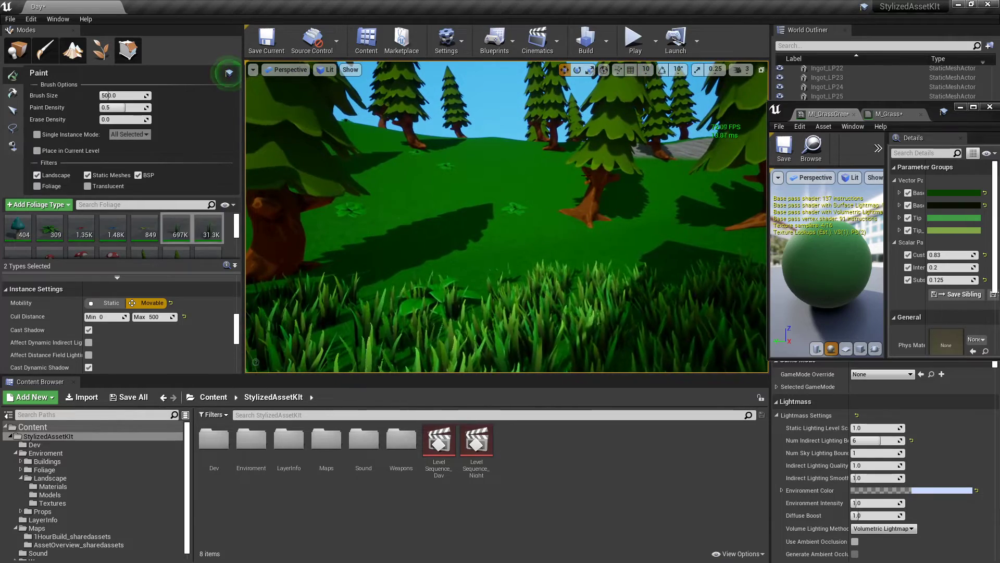
# Set both grass types' maximum cull distance to 1500 and raise CustomeDepth to about 1.72, checking the fade in the viewport
pyautogui.click(159, 316)
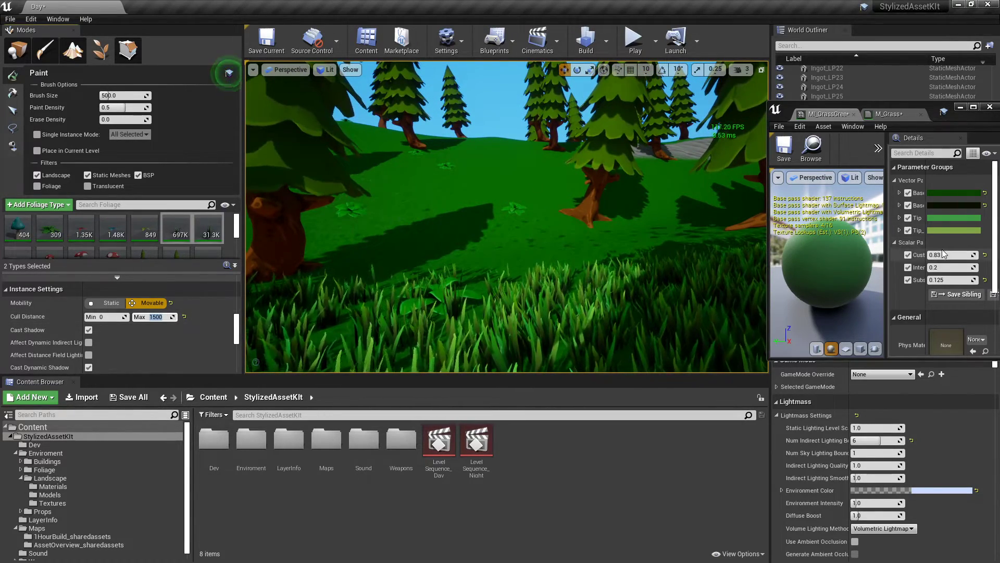
pyautogui.moveTo(945, 252)
pyautogui.mouseDown()
pyautogui.moveTo(964, 254)
pyautogui.moveTo(942, 263)
pyautogui.moveTo(951, 255)
pyautogui.mouseUp()
pyautogui.moveTo(677, 260); pyautogui.dragTo(745, 260, button='right')
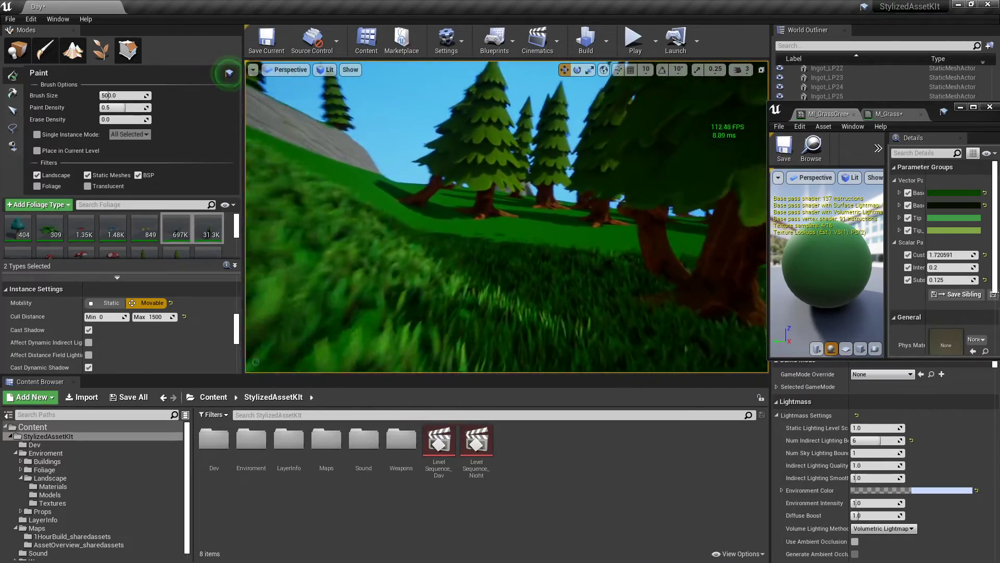